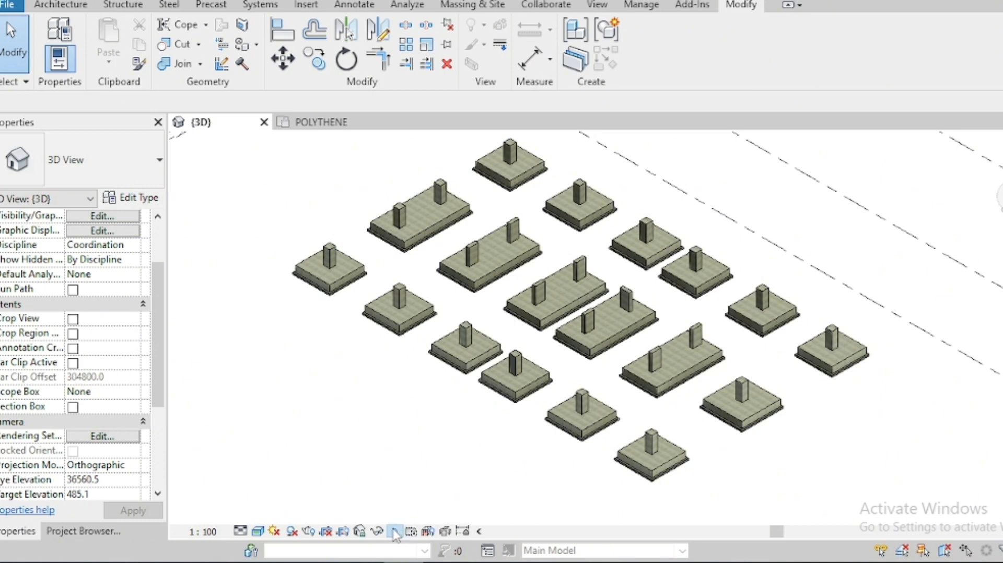
# Reveal the hidden elements in the 3D view and unhide the 1470 floor element
pyautogui.click(395, 531)
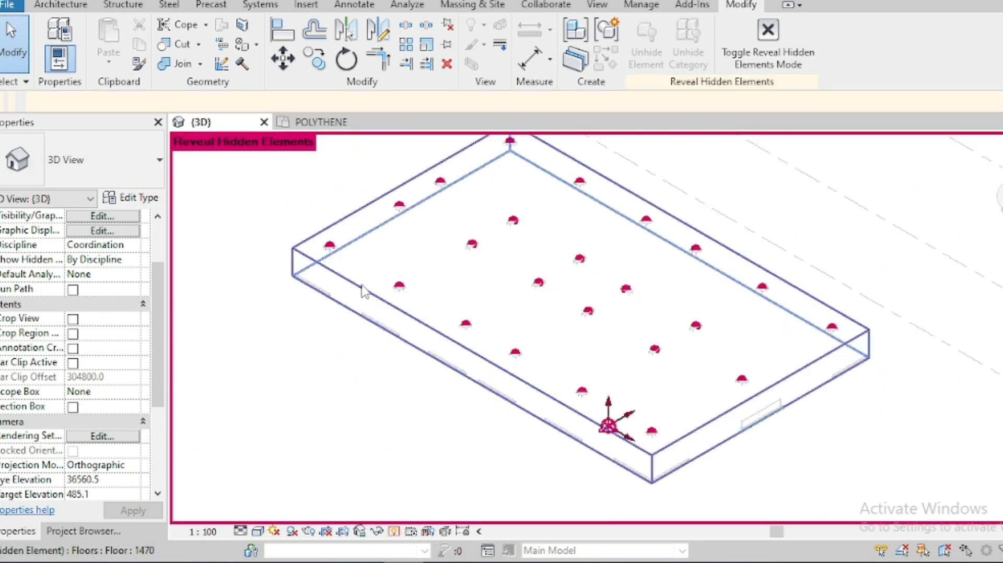
pyautogui.click(366, 290)
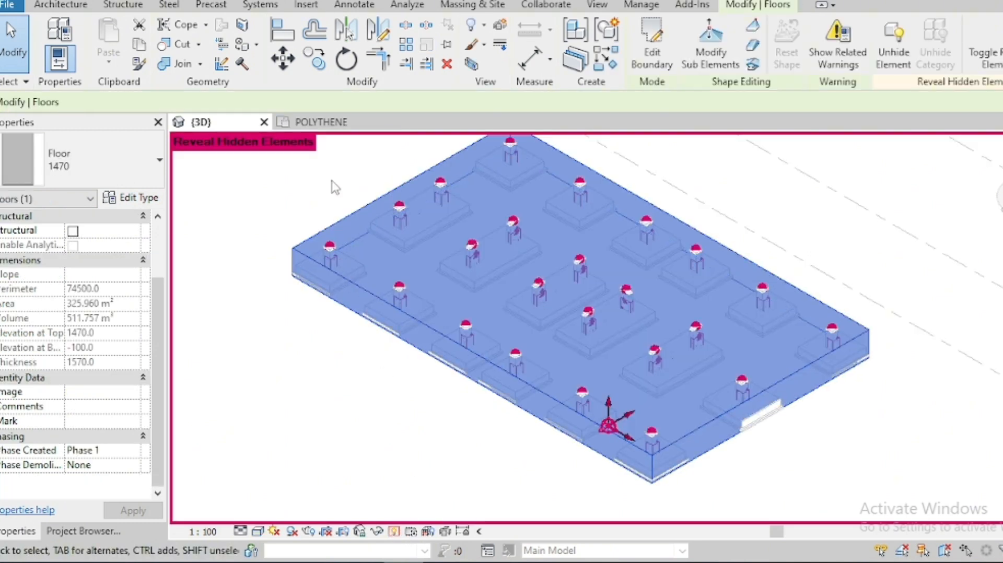
pyautogui.rightClick(339, 187)
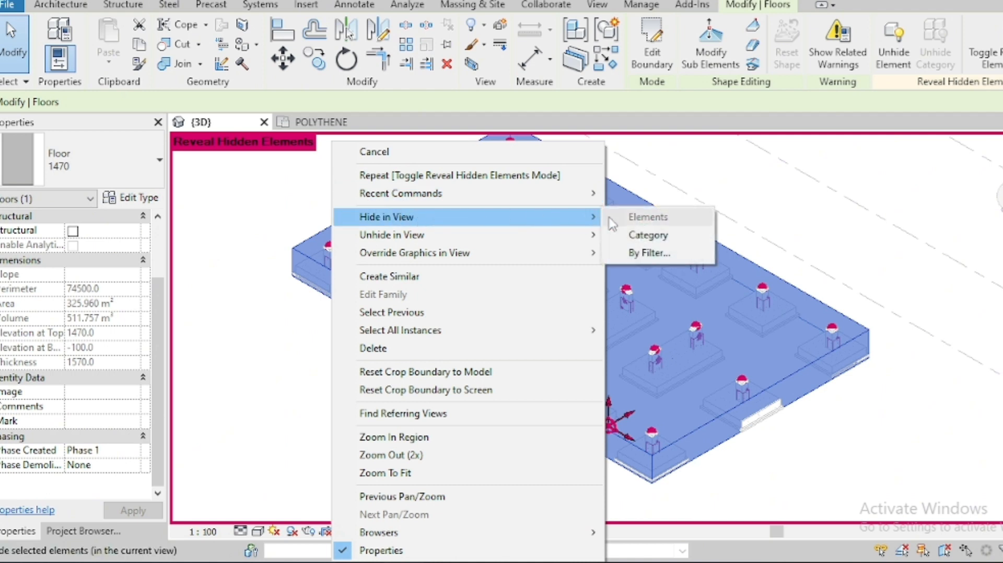
pyautogui.moveTo(589, 235)
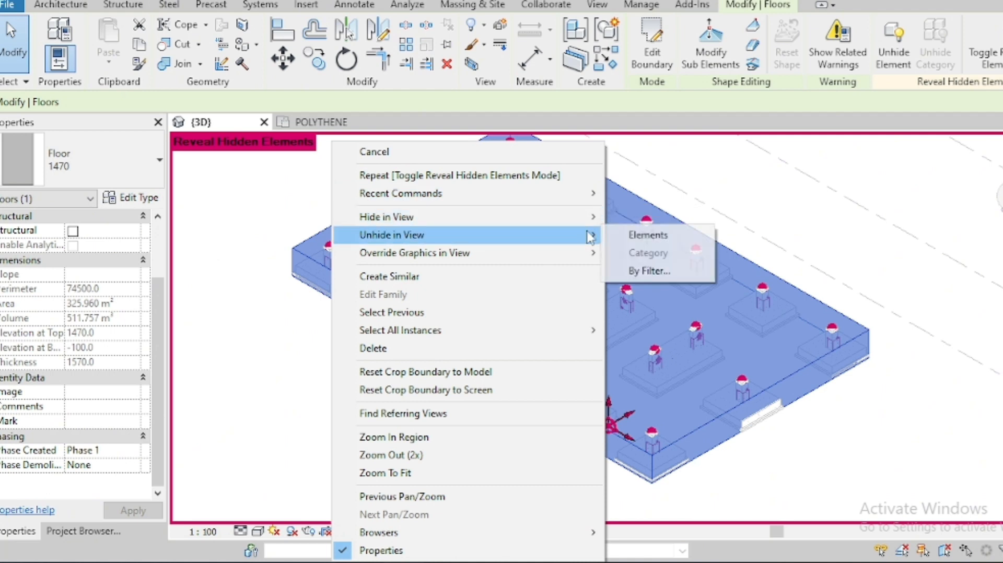
pyautogui.click(635, 239)
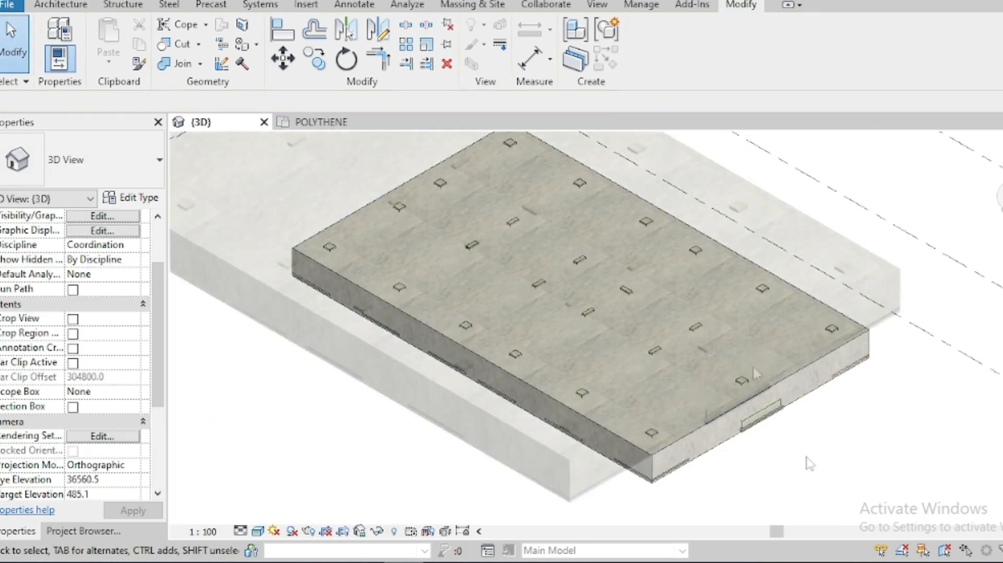
# Examine the 1470 floor from the side, comparing its depth and edges with the footings and column stubs it encloses
pyautogui.scroll(-2, 754, 366)
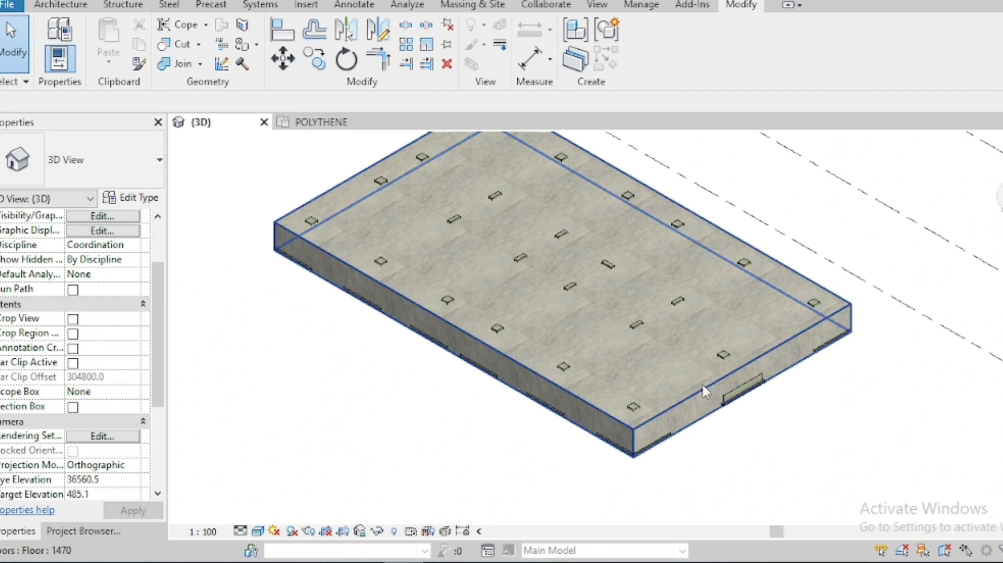
pyautogui.click(702, 384)
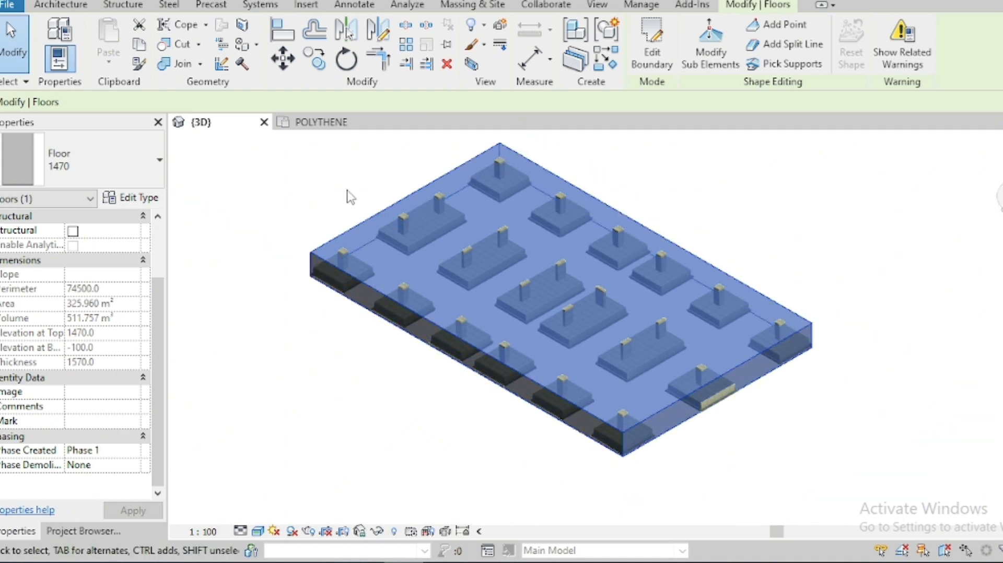
pyautogui.click(350, 197)
pyautogui.click(989, 207)
pyautogui.scroll(5, 619, 332)
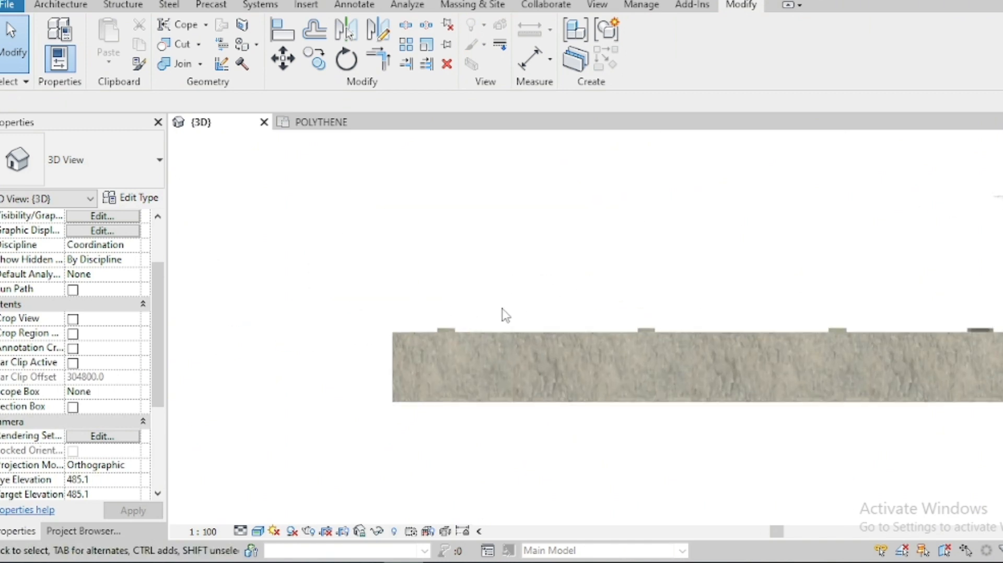
pyautogui.scroll(1, 516, 312)
pyautogui.click(524, 339)
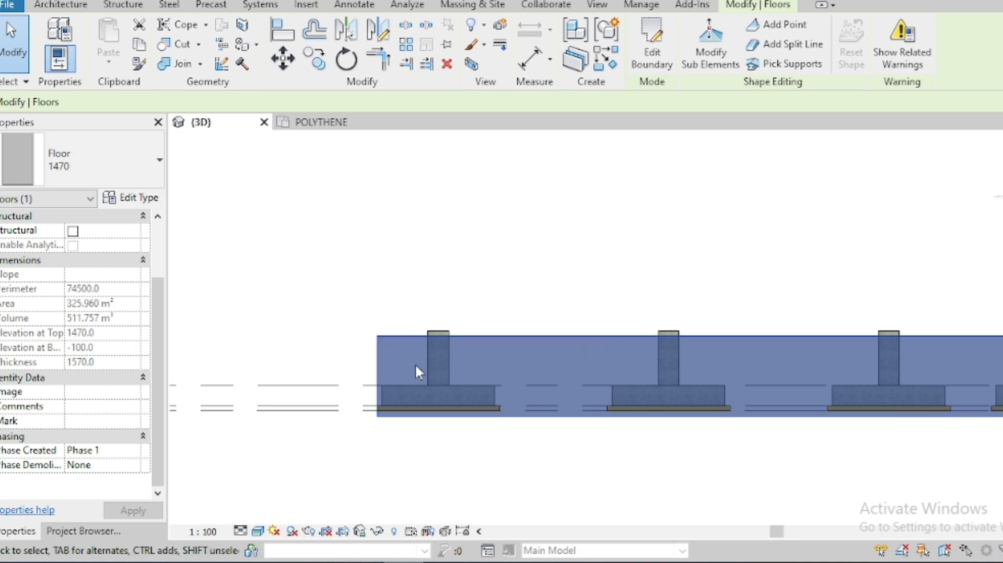
pyautogui.scroll(4, 402, 370)
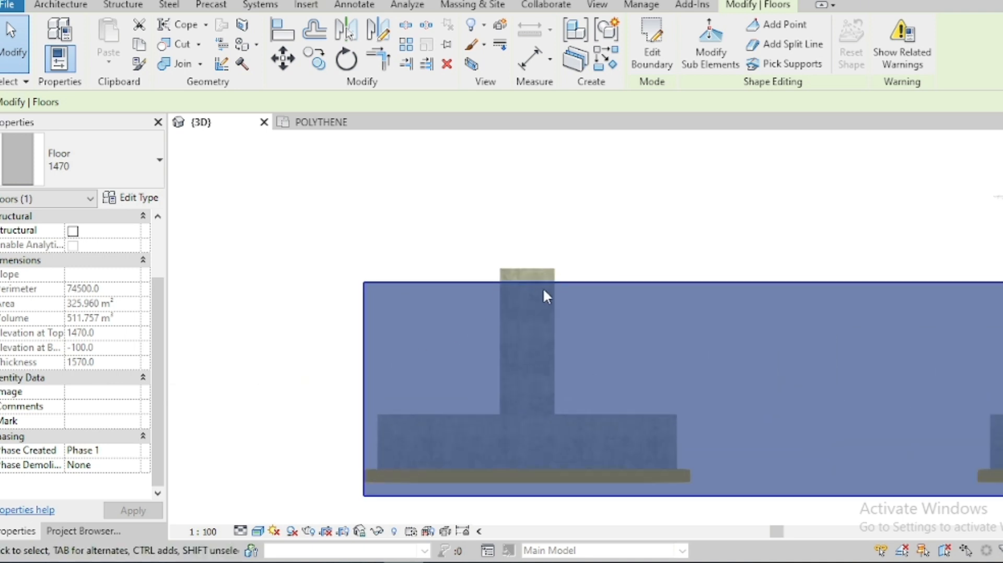
pyautogui.scroll(1, 563, 267)
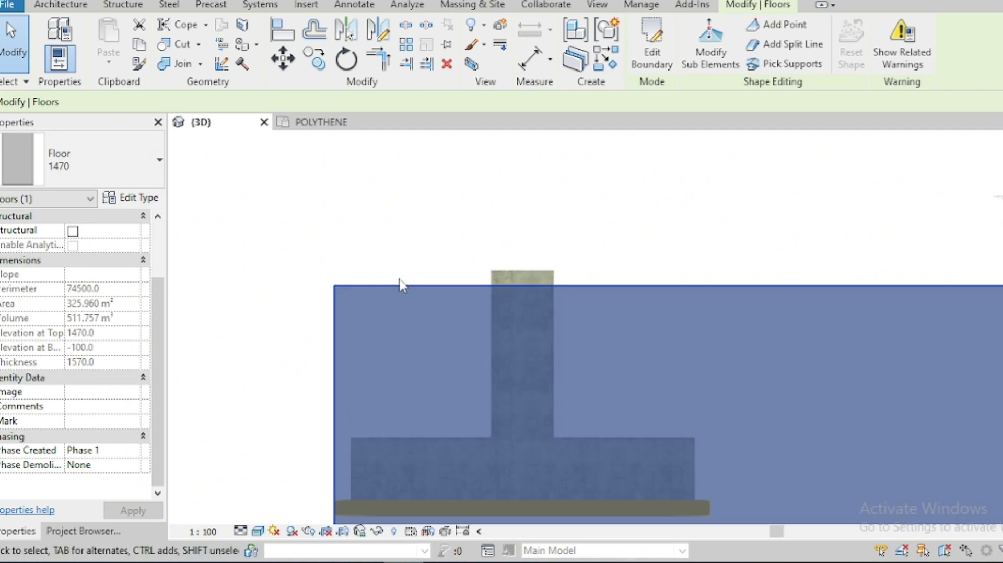
pyautogui.scroll(-1, 354, 280)
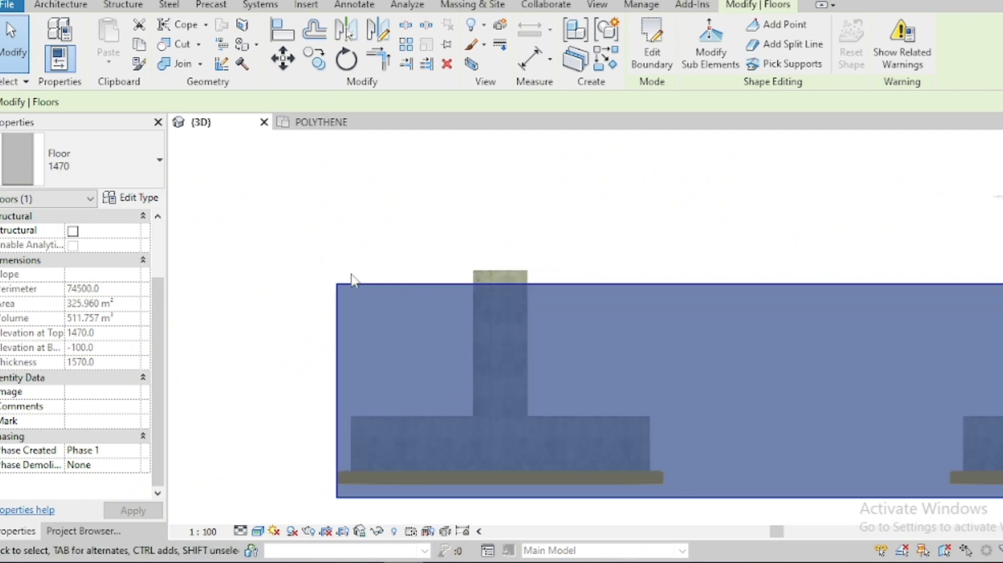
# In the POLYTHENE floor plan, place an aligned dimension for the floor's overall length between its two short edges, beyond the grid F side
pyautogui.click(331, 124)
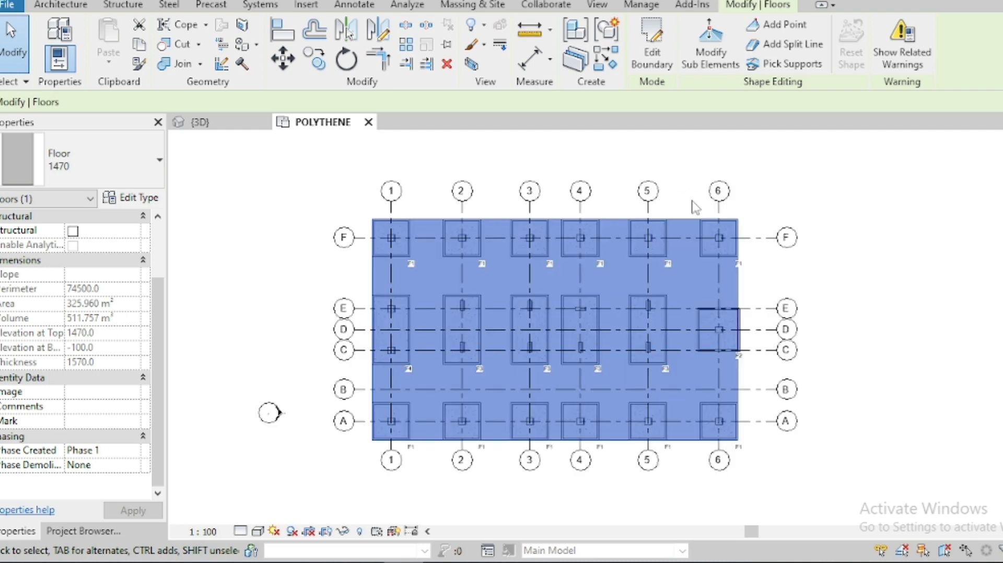
pyautogui.scroll(8, 431, 216)
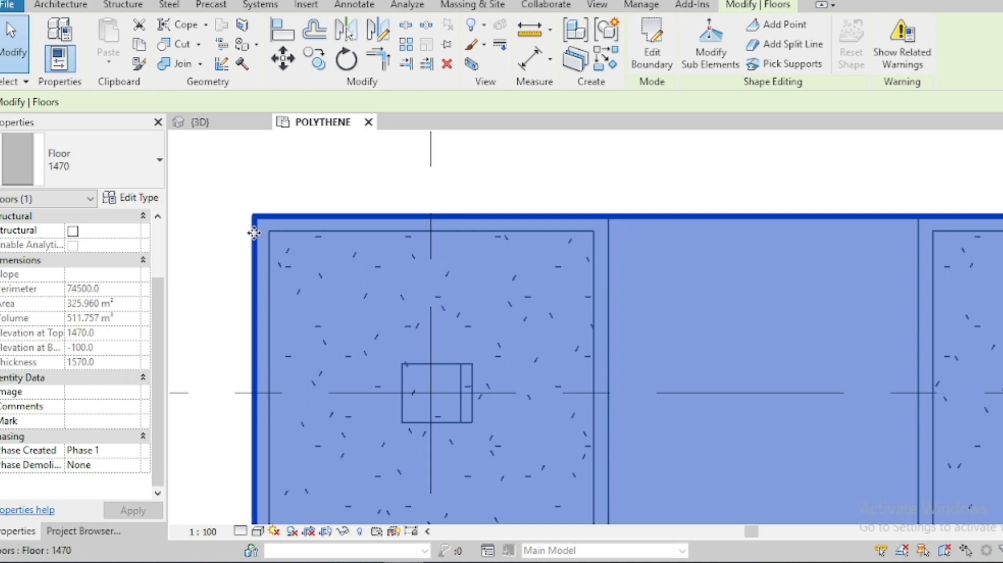
pyautogui.scroll(-7, 292, 222)
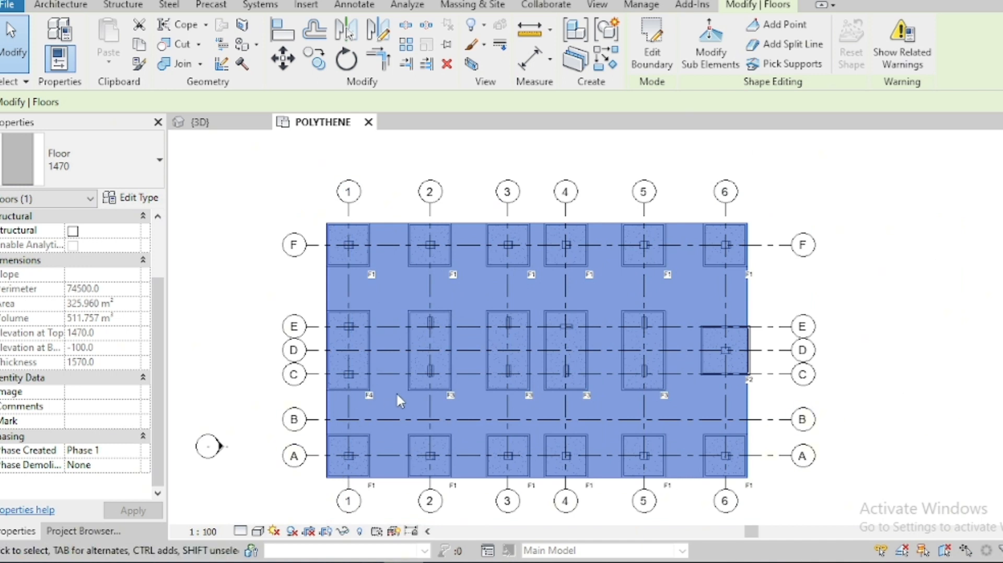
pyautogui.scroll(1, 400, 393)
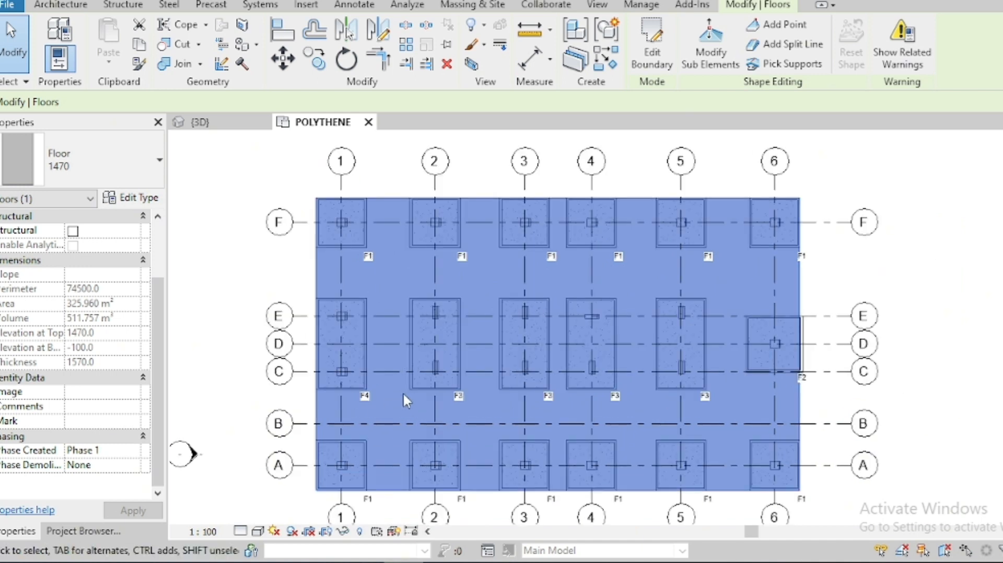
pyautogui.click(299, 185)
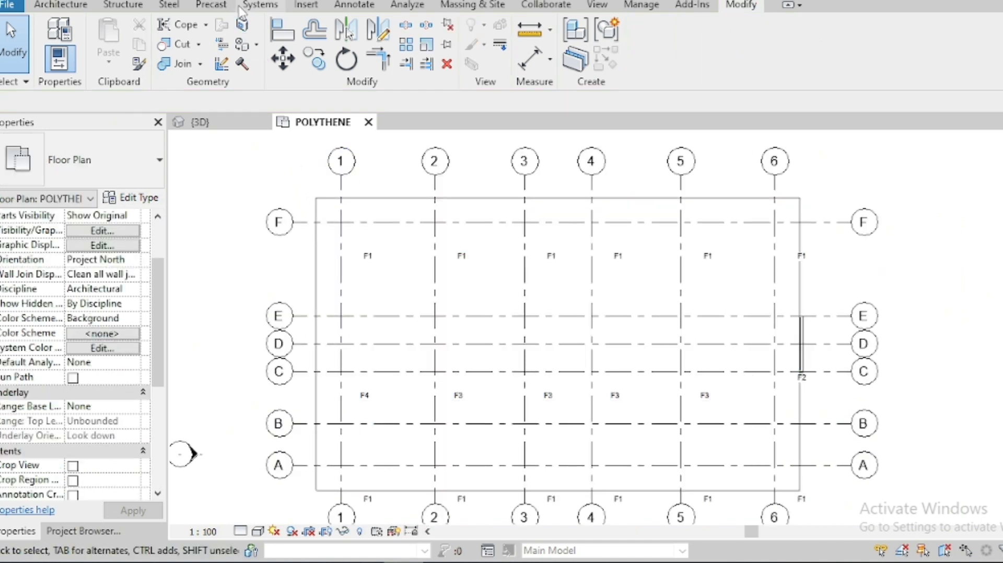
pyautogui.press('d')
pyautogui.press('i')
pyautogui.click(323, 209)
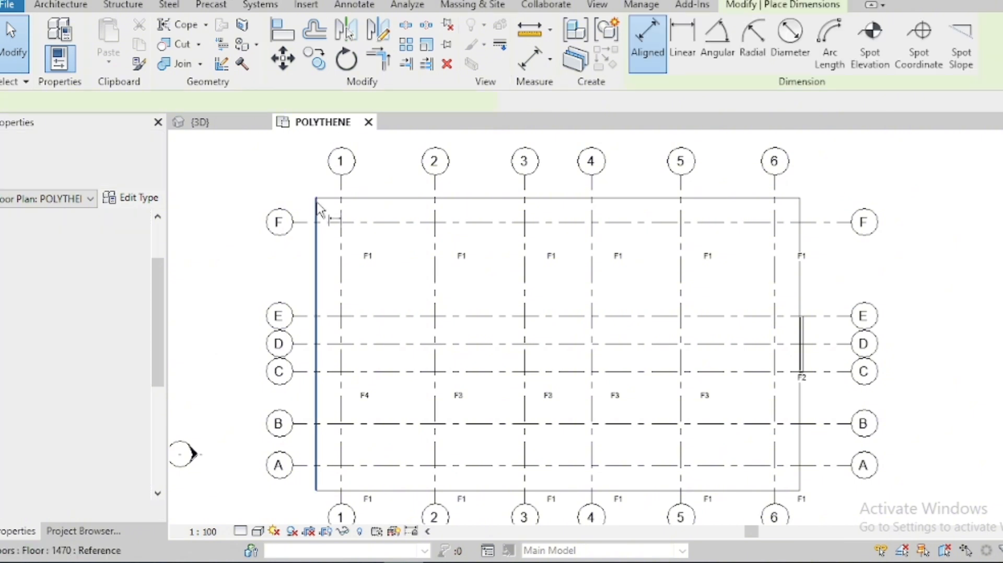
pyautogui.click(800, 211)
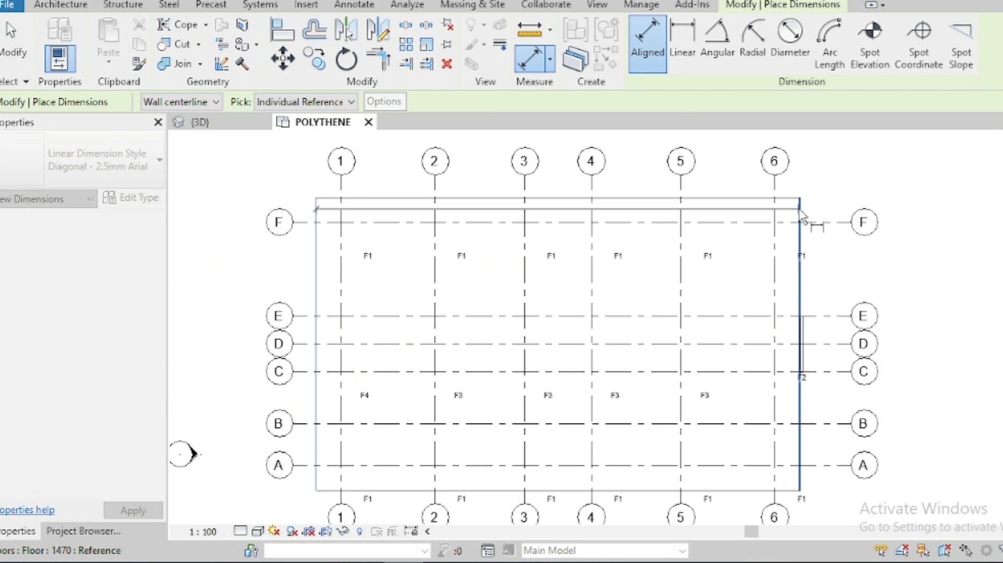
pyautogui.scroll(1, 641, 168)
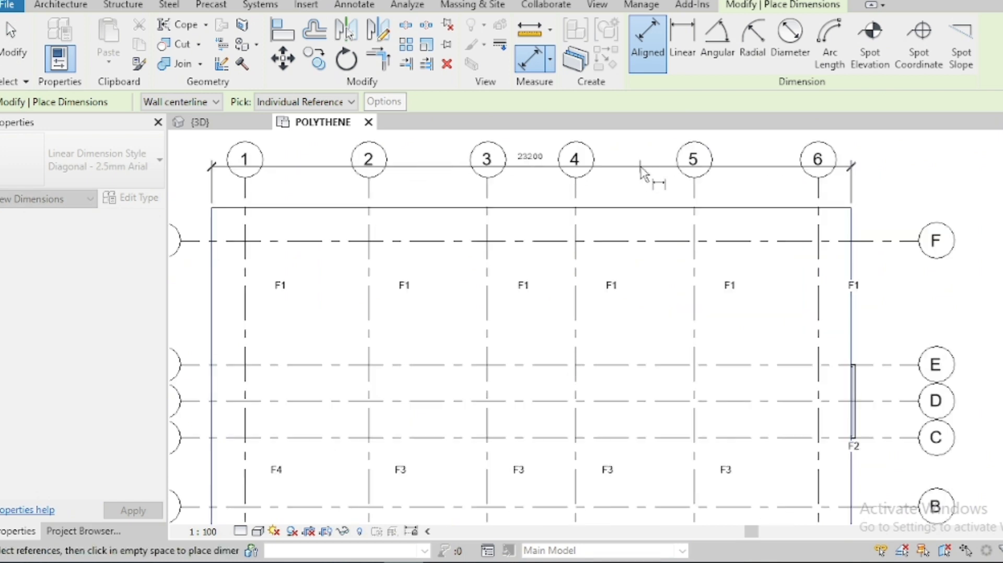
pyautogui.click(641, 197)
# Add an aligned dimension for the floor's overall width between its two long edges, outside the grid 1 side
pyautogui.scroll(-2, 650, 195)
pyautogui.scroll(3, 354, 256)
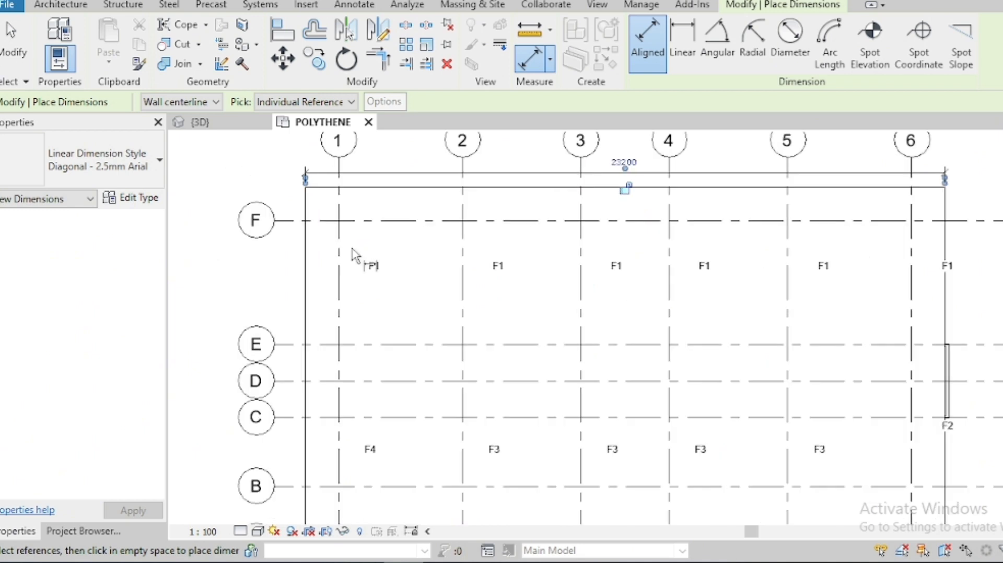
pyautogui.click(321, 189)
pyautogui.scroll(-2, 324, 196)
pyautogui.scroll(1, 326, 473)
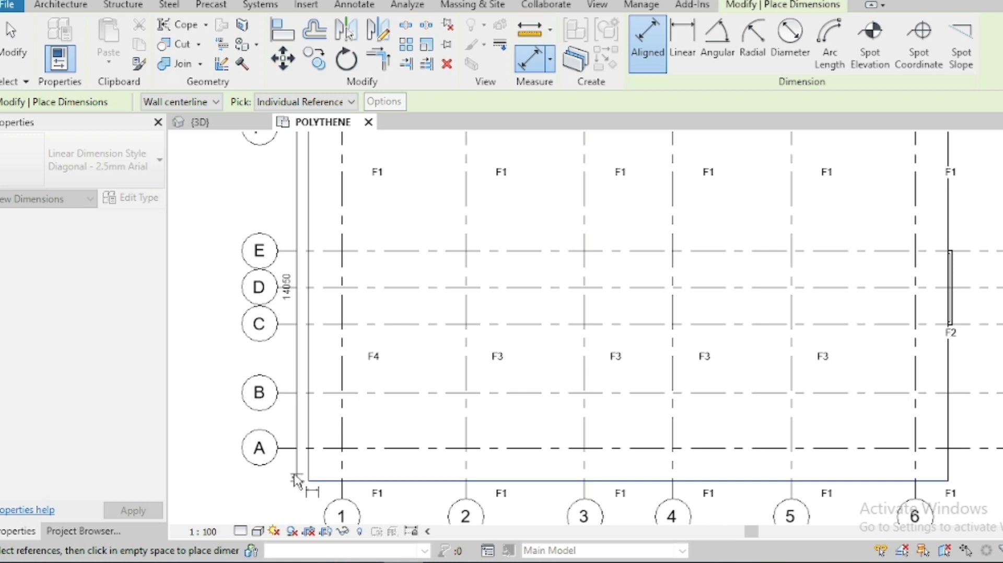
pyautogui.click(222, 473)
pyautogui.scroll(-1, 406, 345)
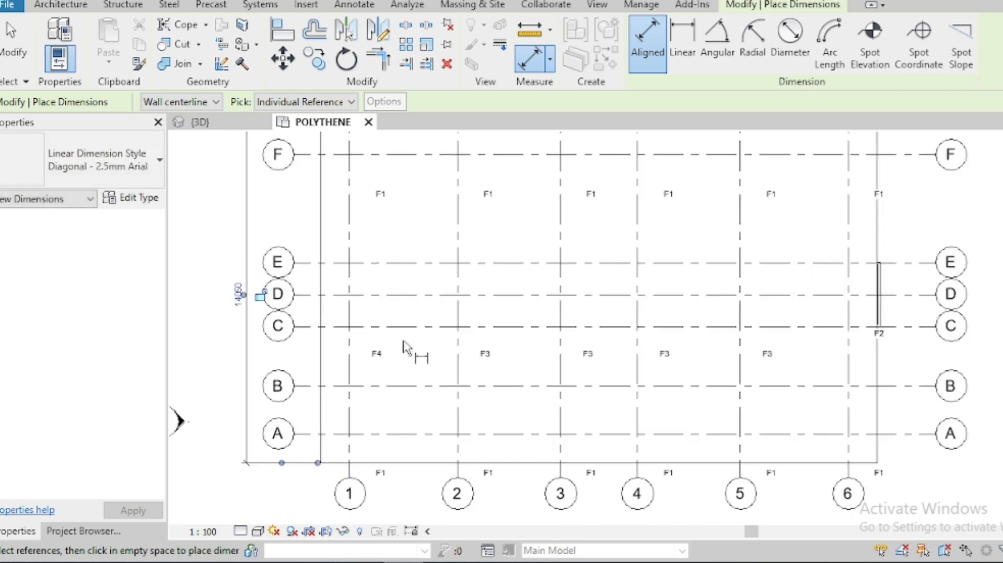
pyautogui.scroll(-2, 410, 271)
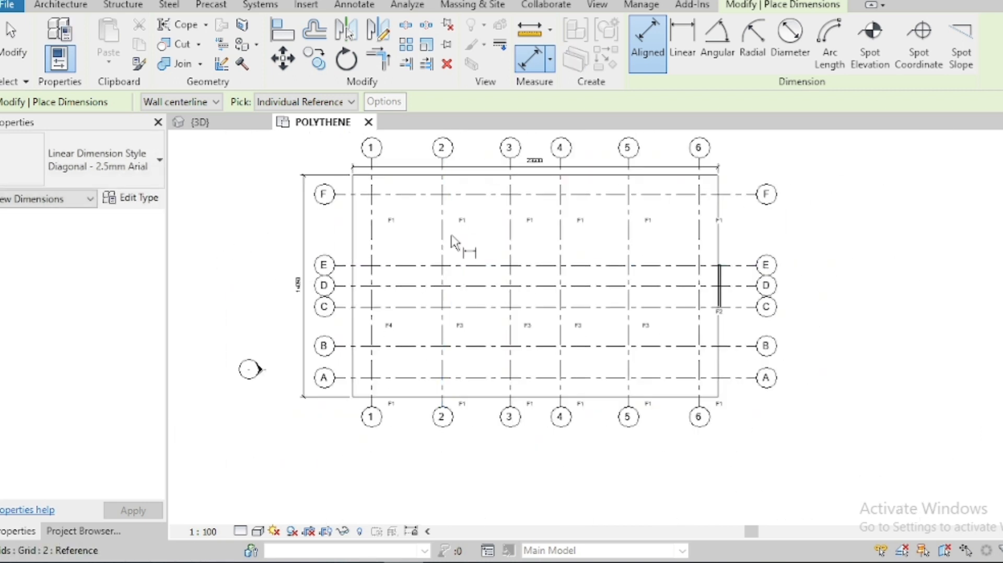
pyautogui.scroll(1, 477, 176)
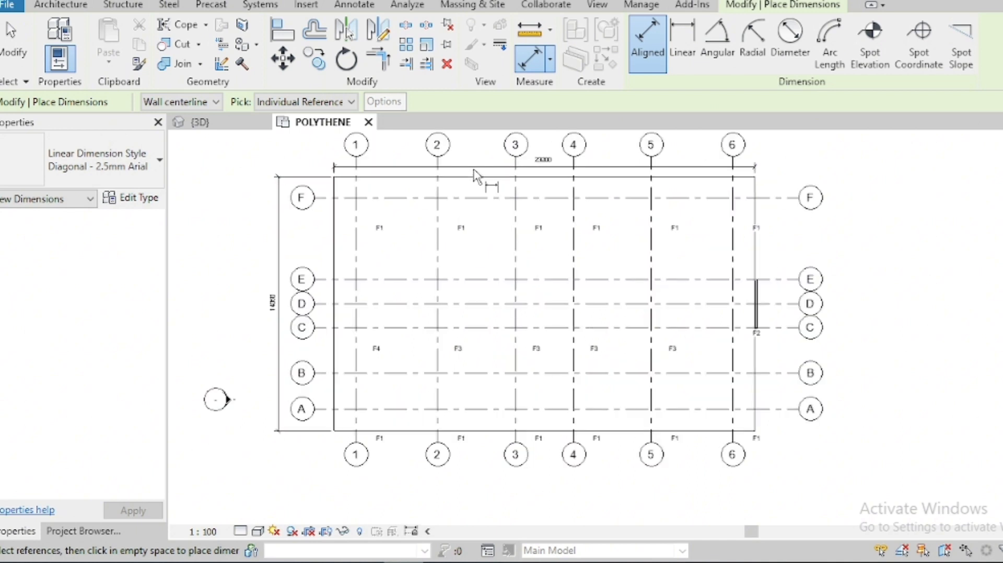
pyautogui.press('Escape')
pyautogui.press('Escape')
# Examine the floor's extent around the footings in plan and check its properties
pyautogui.scroll(1, 550, 410)
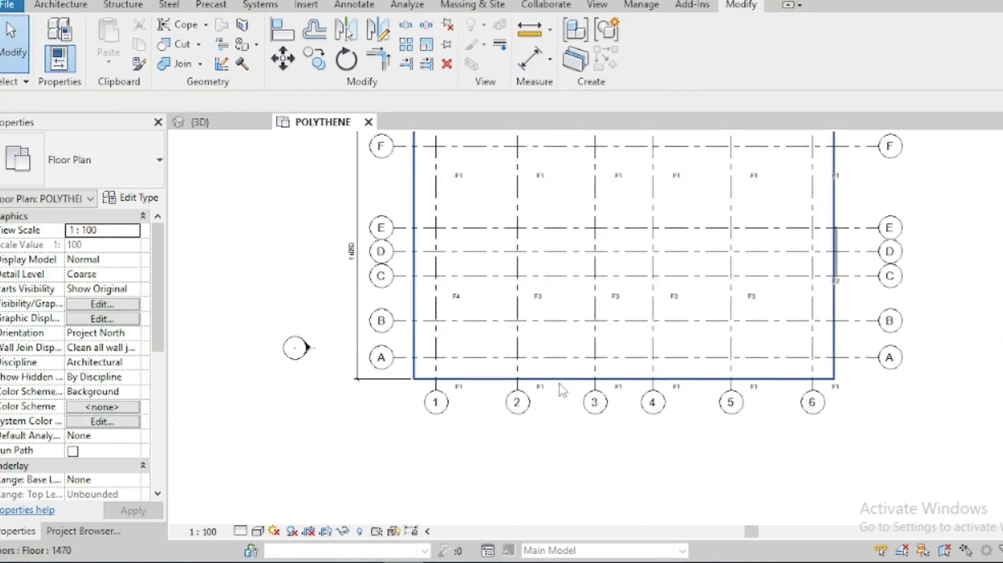
pyautogui.click(560, 382)
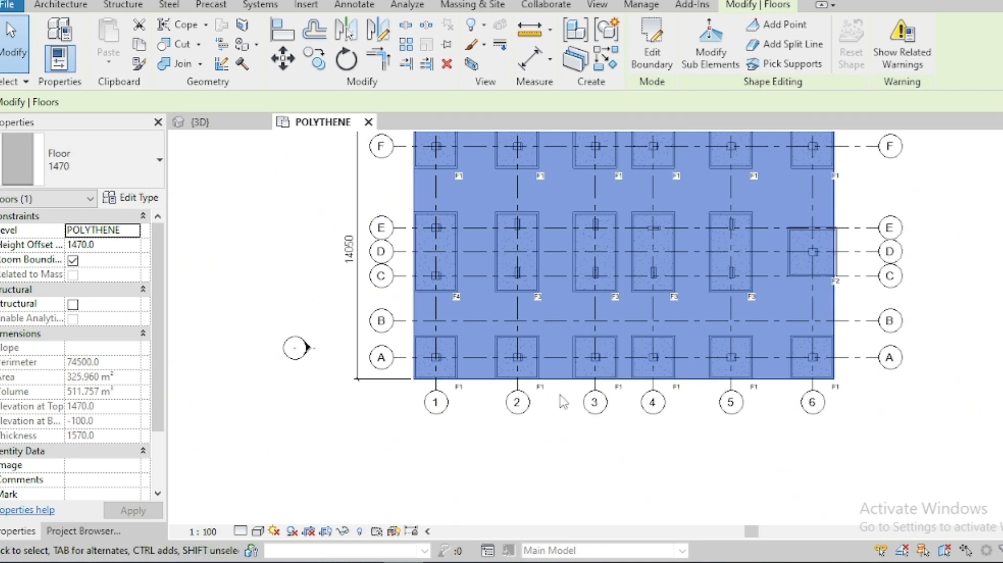
pyautogui.scroll(-2, 557, 425)
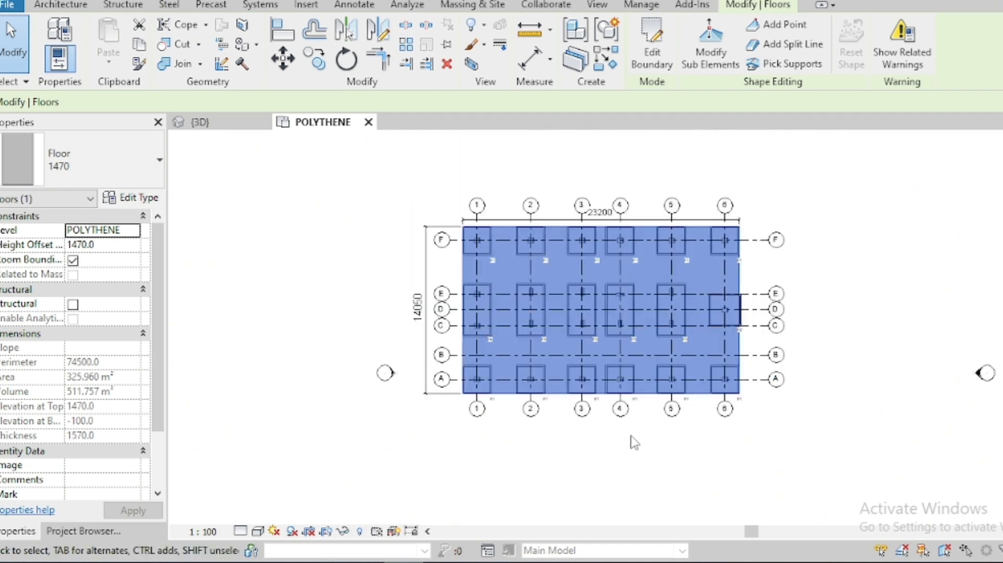
pyautogui.scroll(1, 635, 443)
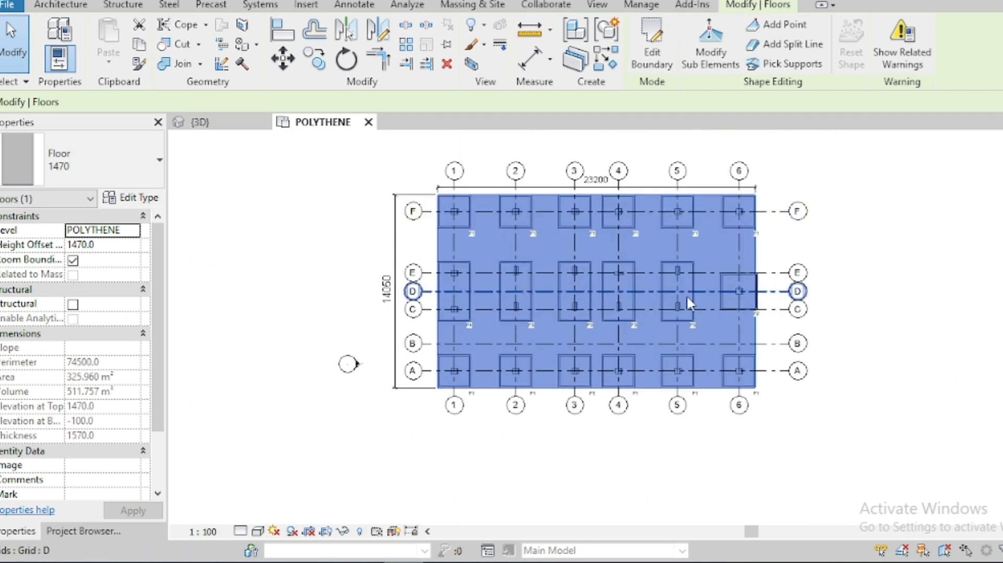
pyautogui.click(293, 172)
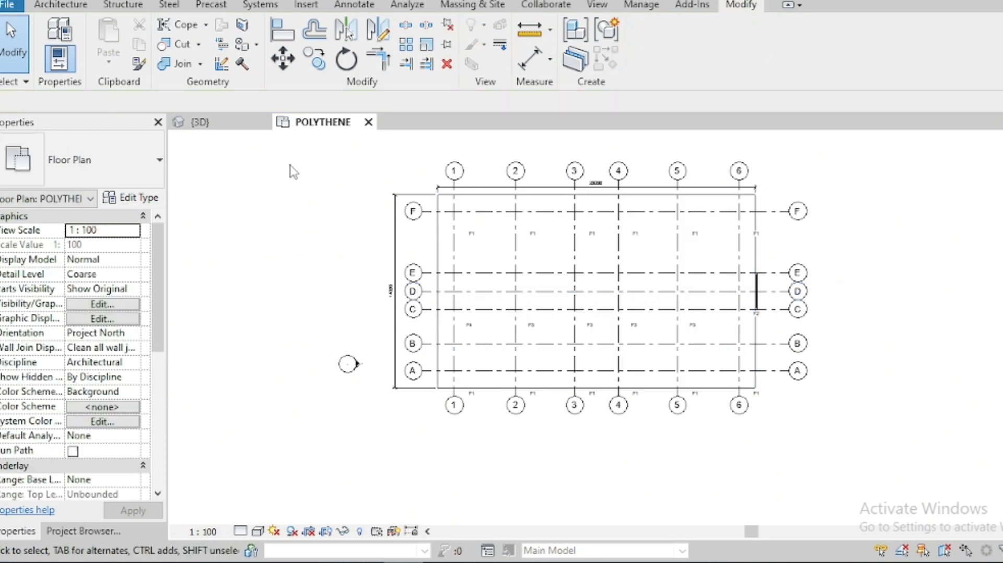
# Return to the 3D view and hide the 1470 floor element to expose the footings and column stubs
pyautogui.click(246, 123)
pyautogui.scroll(-3, 458, 314)
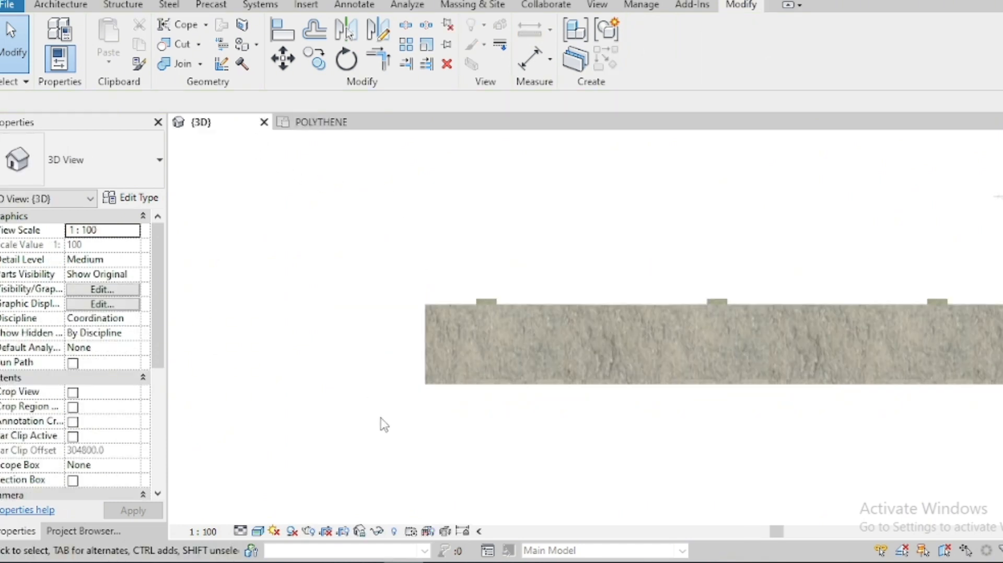
pyautogui.click(457, 302)
pyautogui.scroll(-3, 491, 346)
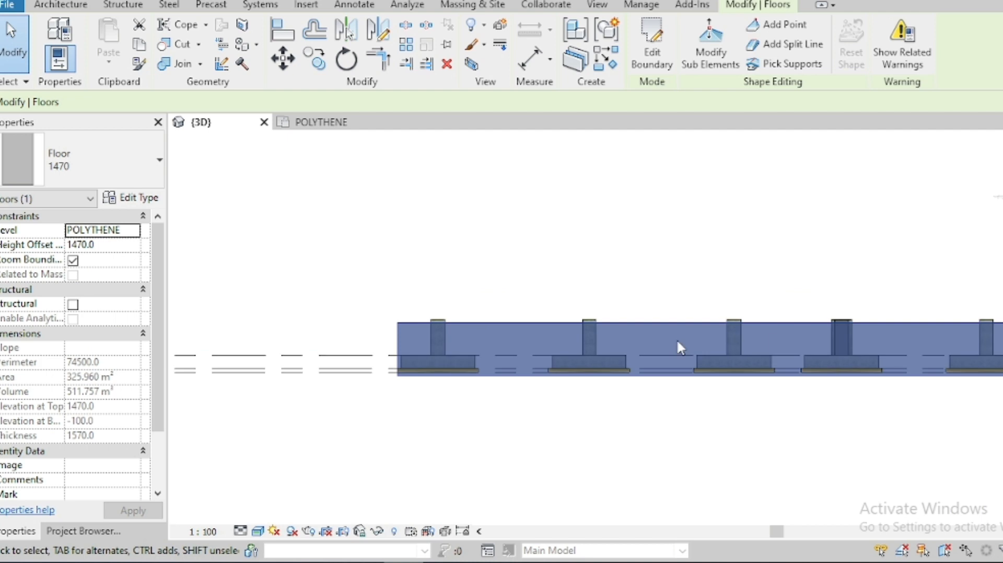
pyautogui.scroll(2, 679, 345)
pyautogui.scroll(-4, 553, 362)
pyautogui.scroll(2, 984, 349)
pyautogui.scroll(3, 983, 349)
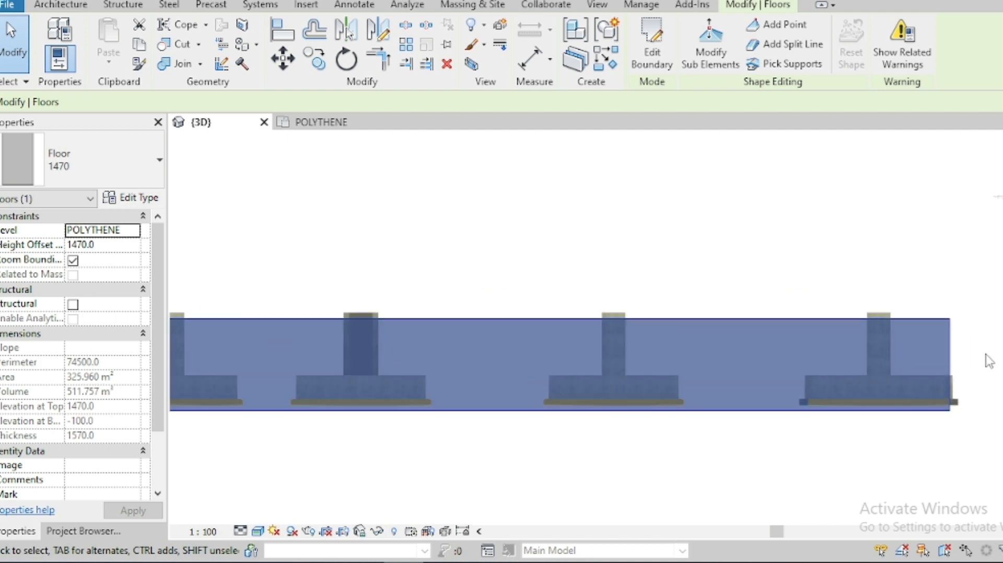
pyautogui.rightClick(832, 167)
pyautogui.moveTo(898, 242)
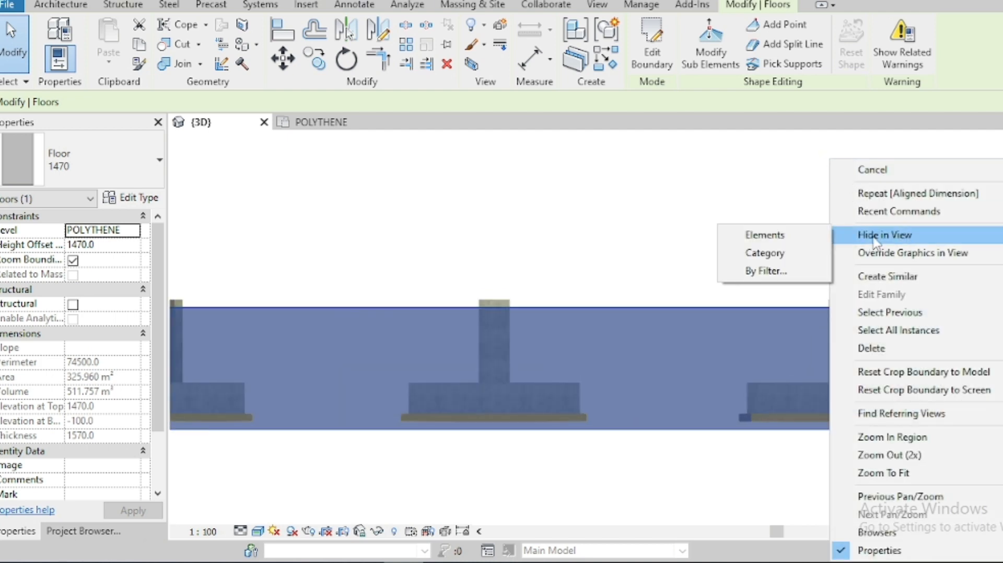
pyautogui.click(779, 234)
pyautogui.scroll(-2, 717, 265)
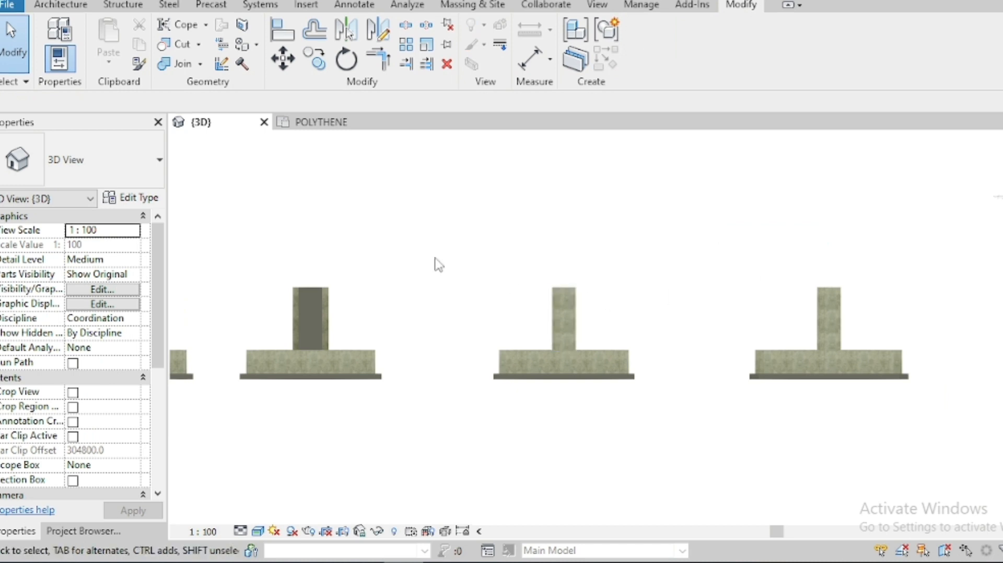
# Place an aligned dimension from the POLYTHENE level under a footing's base to the top of its column stub, beside the footing
pyautogui.press('d')
pyautogui.press('i')
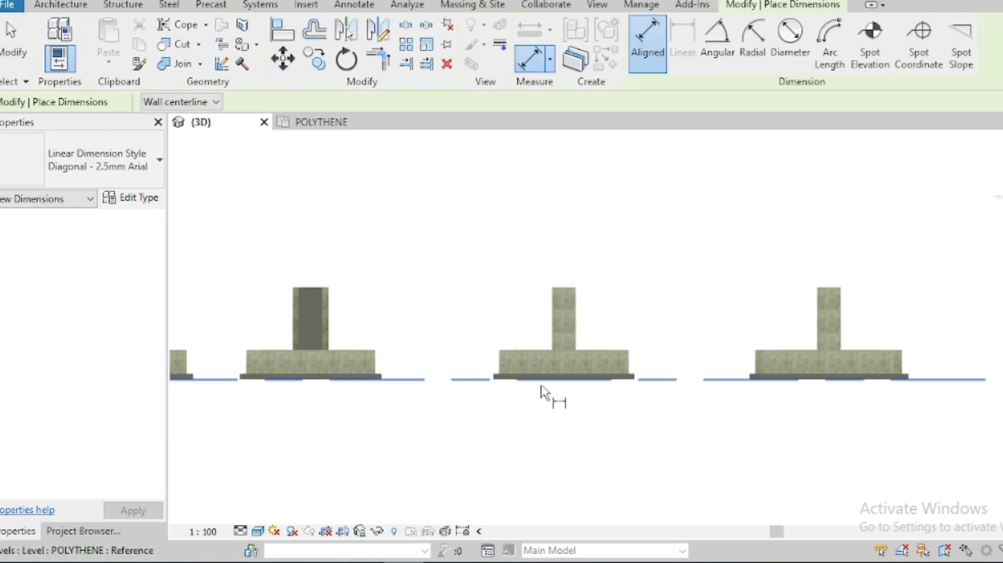
pyautogui.scroll(2, 564, 389)
pyautogui.scroll(3, 560, 388)
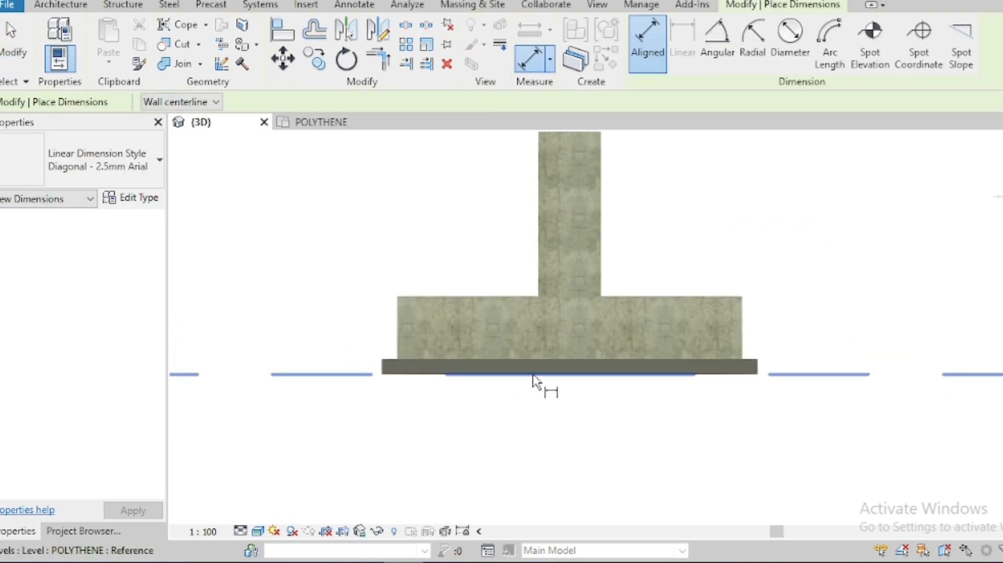
pyautogui.click(534, 375)
pyautogui.scroll(-2, 528, 405)
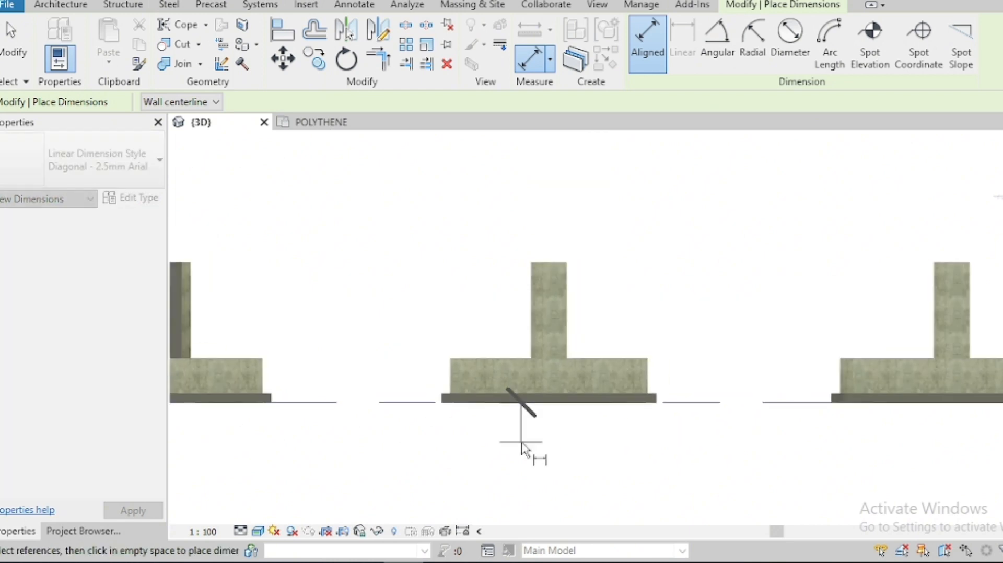
pyautogui.scroll(4, 529, 297)
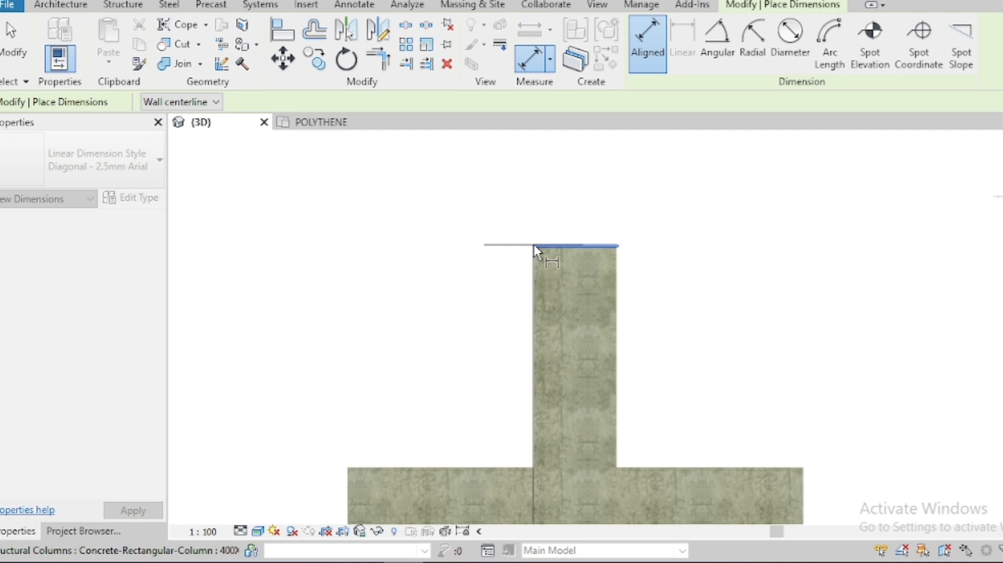
pyautogui.click(535, 246)
pyautogui.scroll(-2, 534, 246)
pyautogui.click(337, 291)
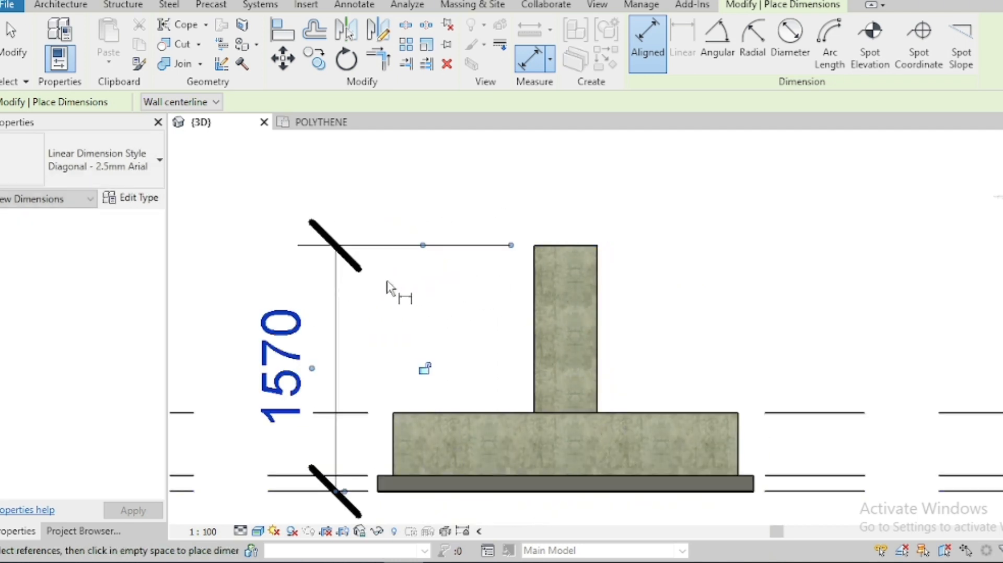
pyautogui.scroll(-2, 545, 305)
pyautogui.scroll(2, 535, 294)
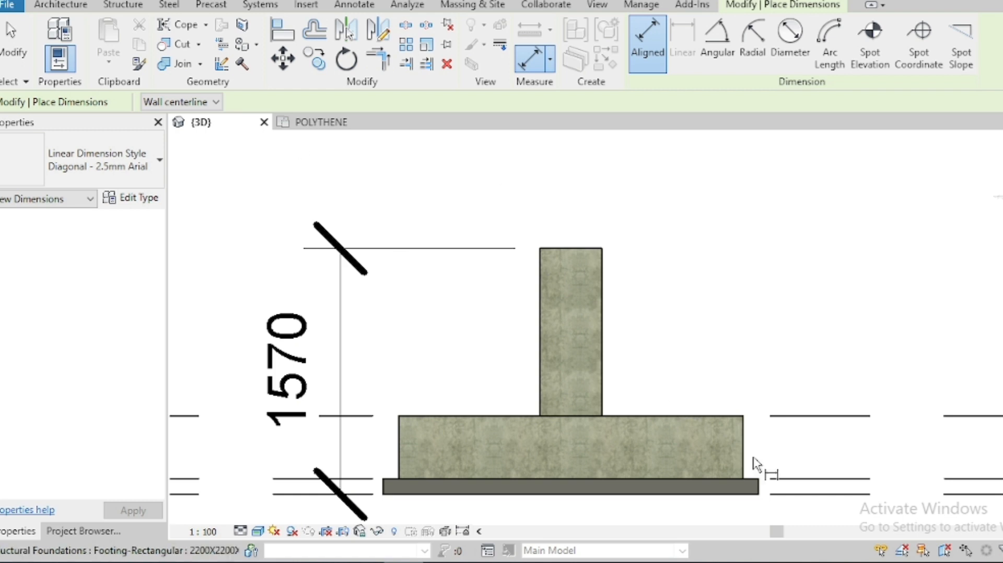
pyautogui.scroll(-8, 767, 502)
pyautogui.press('Escape')
# Examine the row of footings and column stubs and the dimensioned foundation height, and return to the POLYTHENE floor plan
pyautogui.scroll(-3, 787, 385)
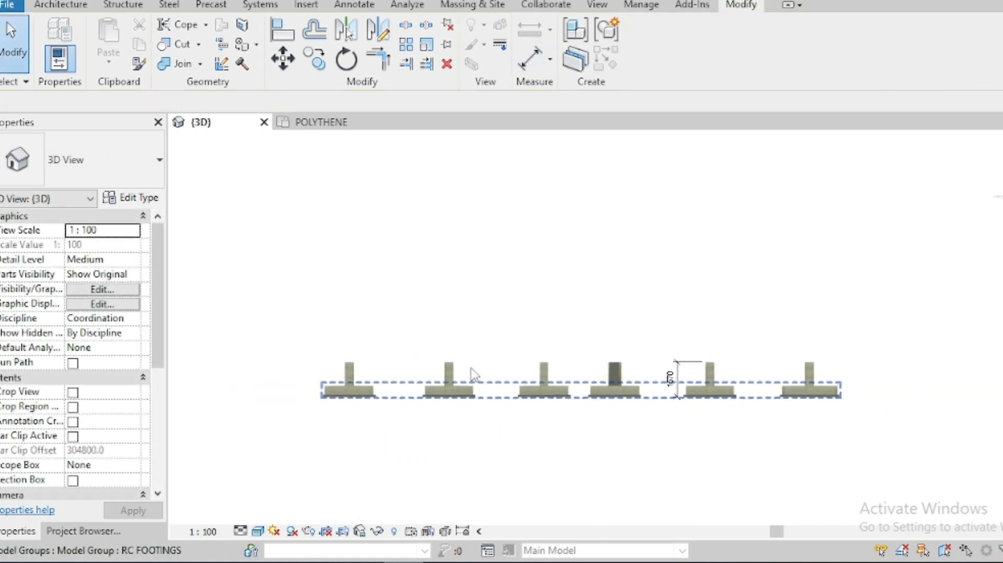
pyautogui.scroll(4, 347, 372)
pyautogui.scroll(1, 963, 402)
pyautogui.scroll(2, 807, 369)
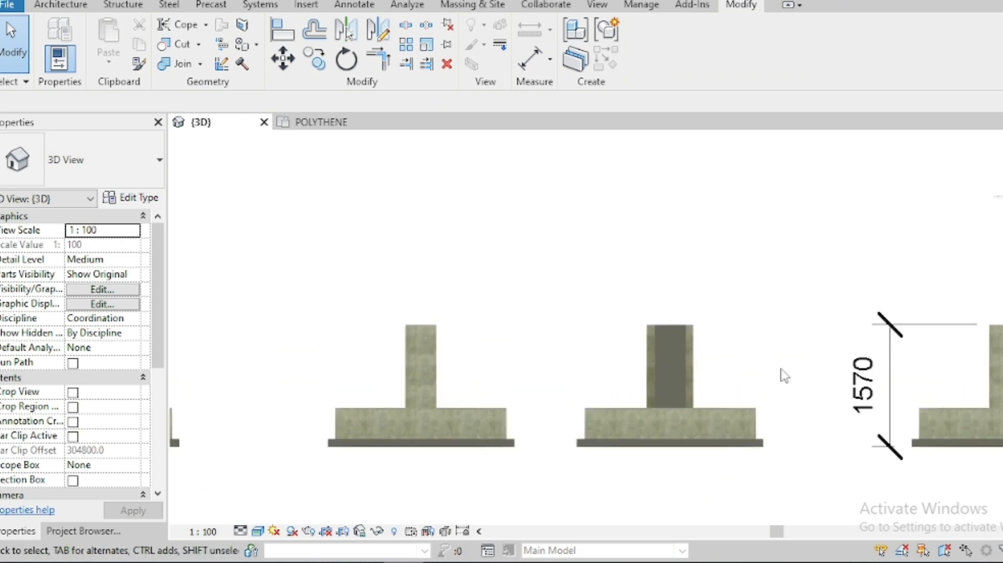
pyautogui.scroll(-2, 805, 371)
pyautogui.scroll(4, 859, 421)
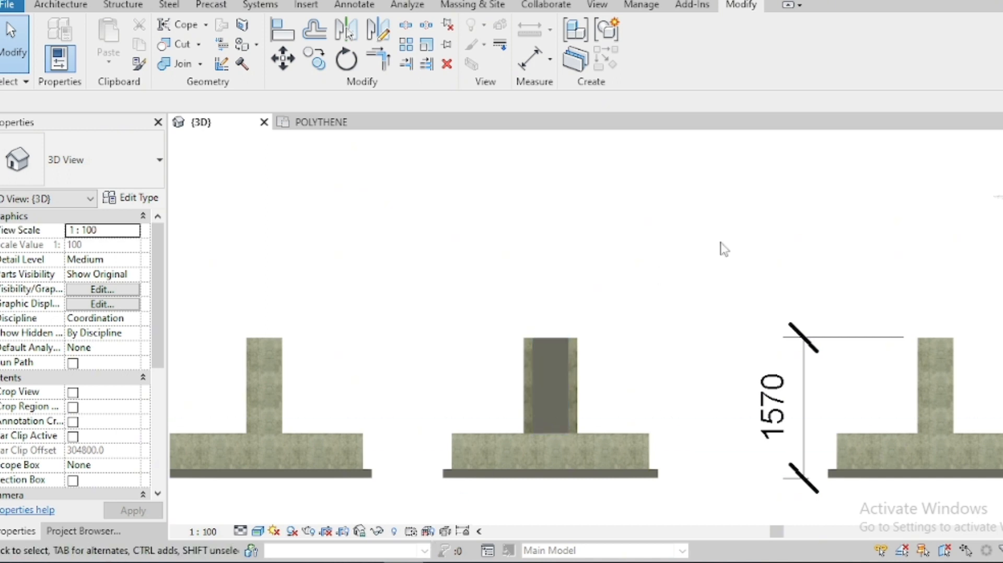
pyautogui.scroll(-5, 575, 366)
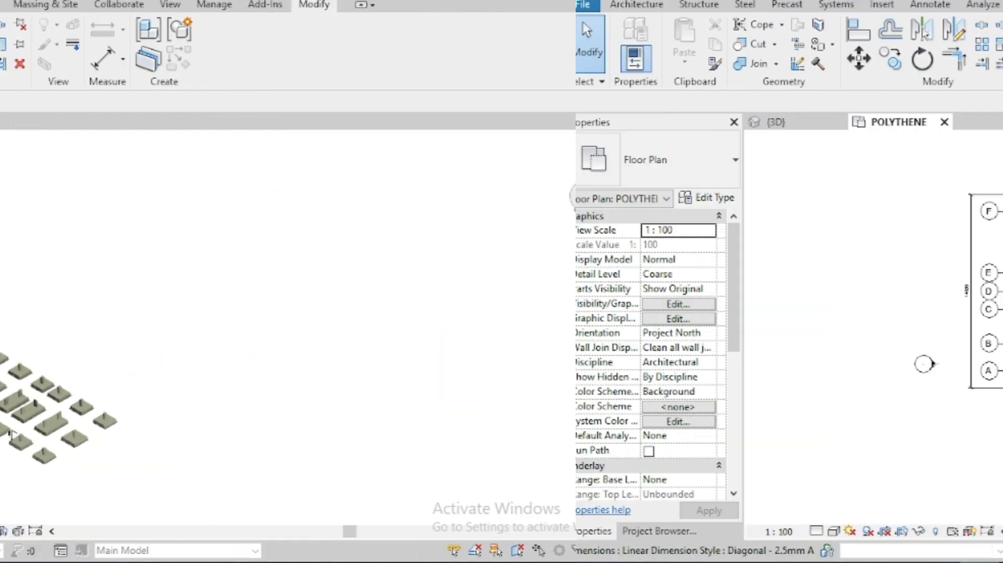
pyautogui.scroll(2, 602, 180)
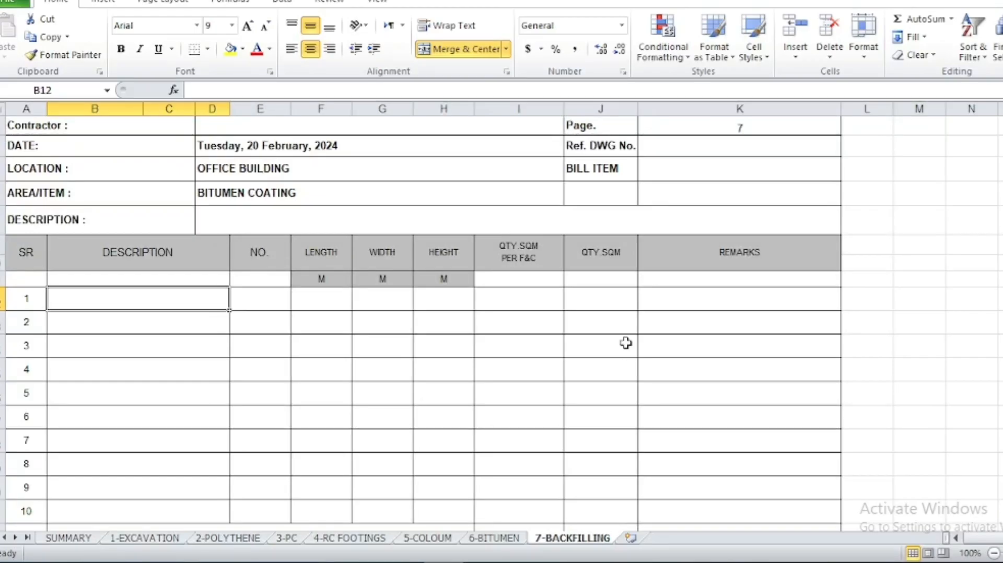
# In the Excel 7-BACKFILLING sheet, enter COMPLETE AREA OF BUILDING as the description of item 1
pyautogui.scroll(-1, 626, 343)
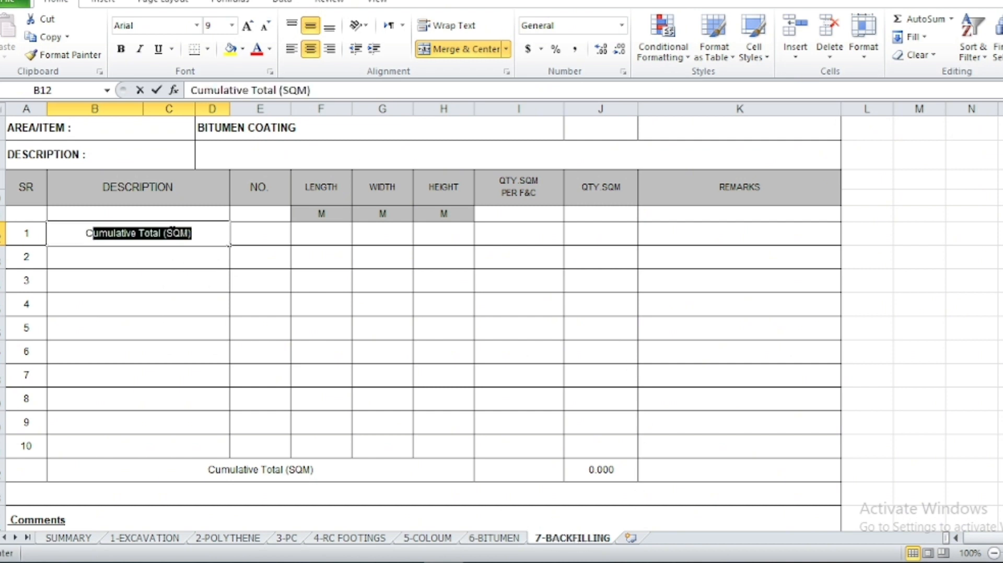
pyautogui.write('COMPLETE')
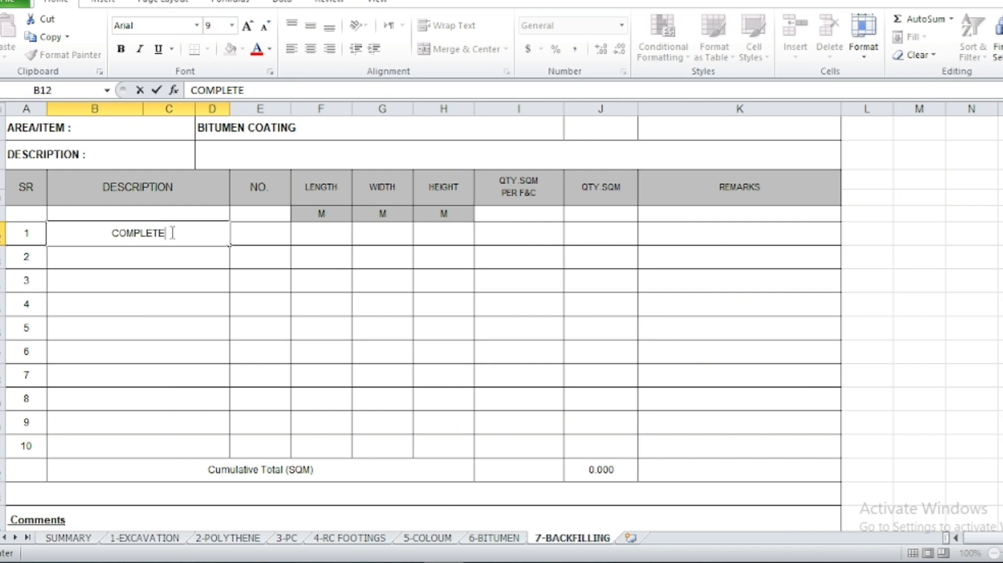
pyautogui.write(' AREA OF BUILDING')
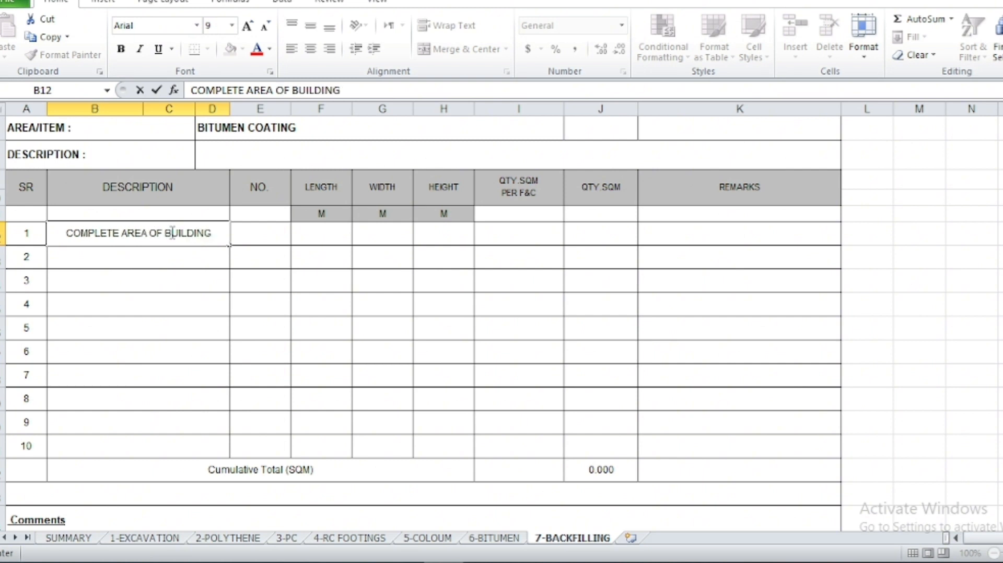
# Check the overall floor dimensions in Revit's POLYTHENE plan and enter length 23.2 and width 14.05 for item 1 in Excel
pyautogui.click(326, 233)
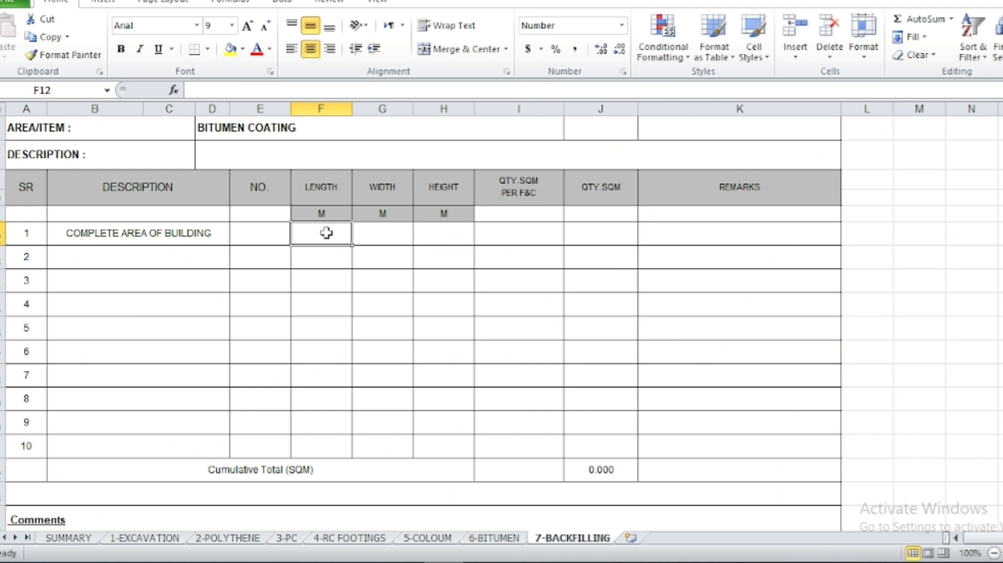
pyautogui.click(405, 561)
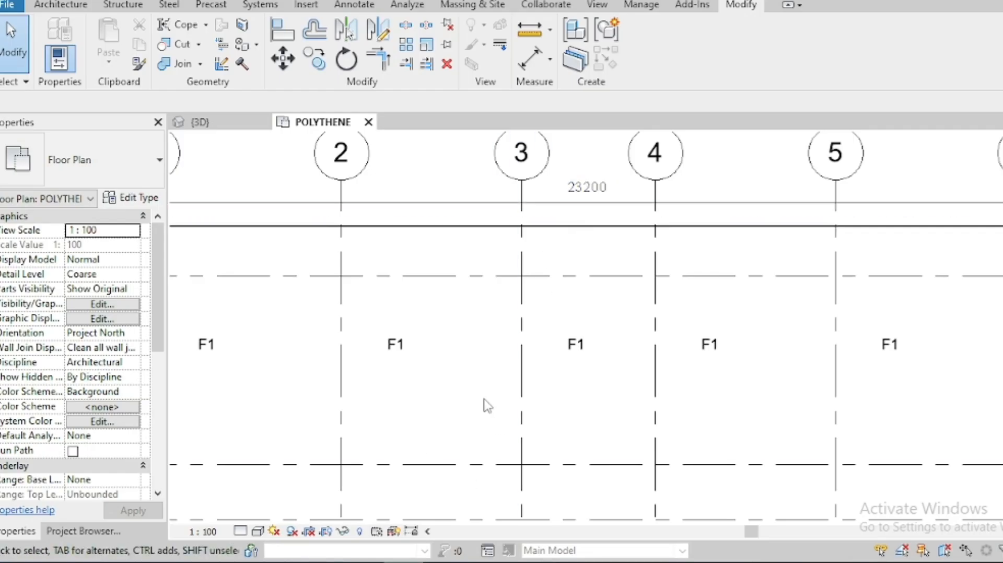
pyautogui.scroll(-3, 488, 406)
pyautogui.scroll(5, 245, 429)
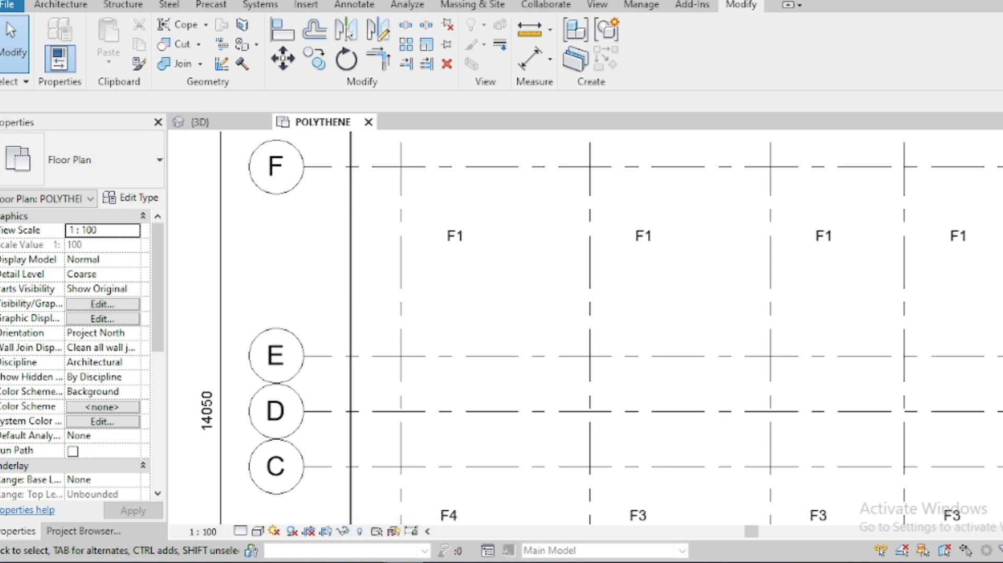
pyautogui.hotkey('alt', 'Tab')
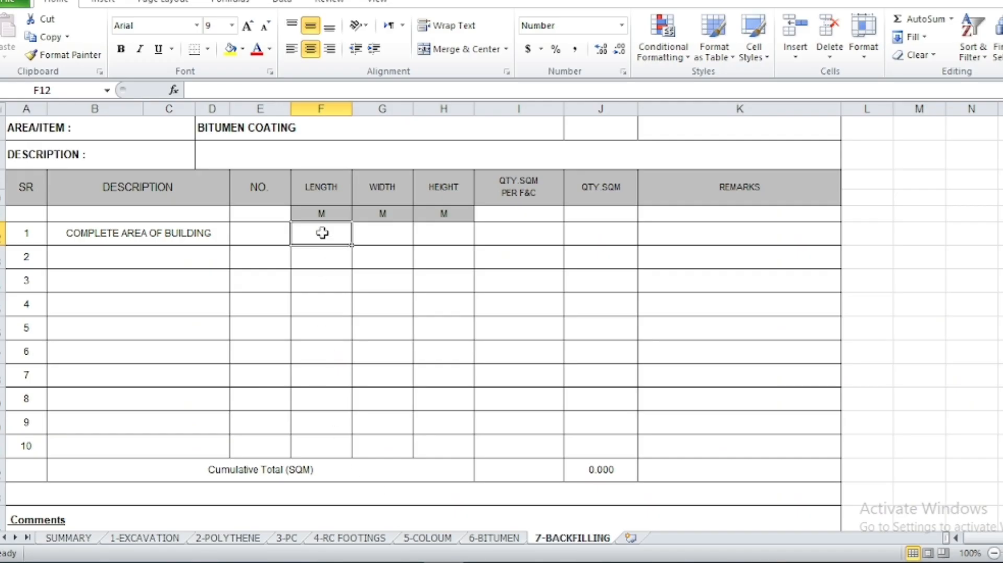
pyautogui.write('23.2')
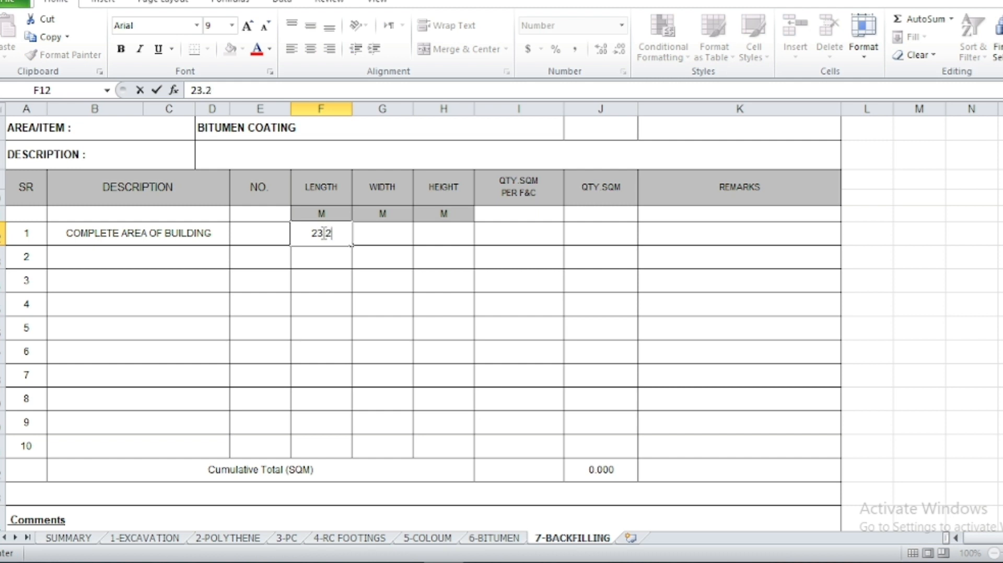
pyautogui.press('Tab')
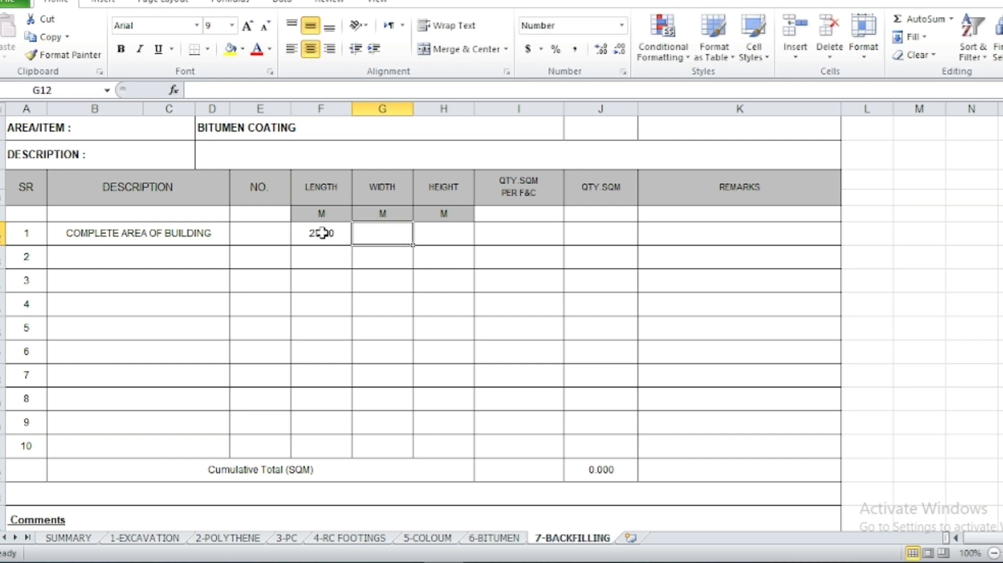
pyautogui.write('14.05')
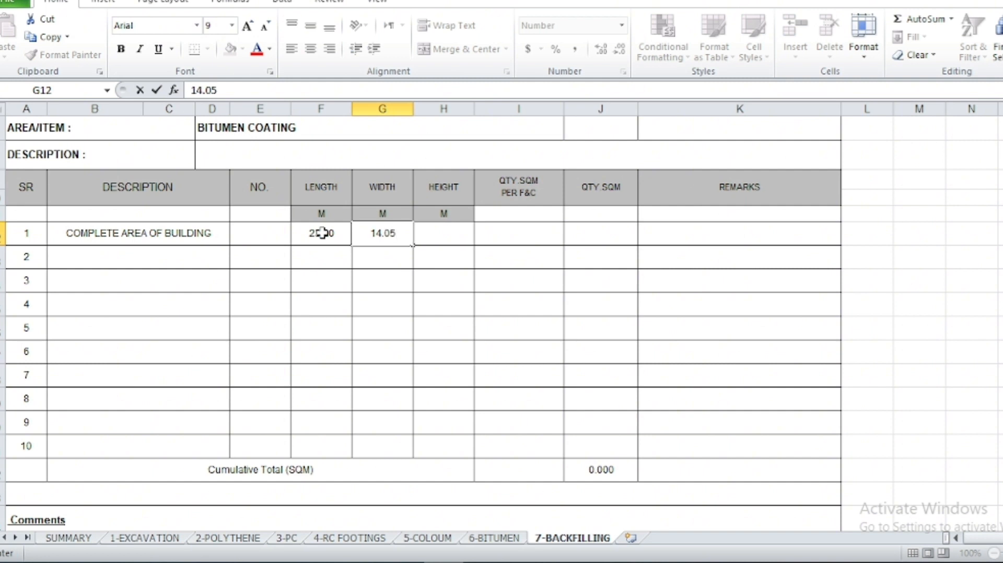
pyautogui.press('Return')
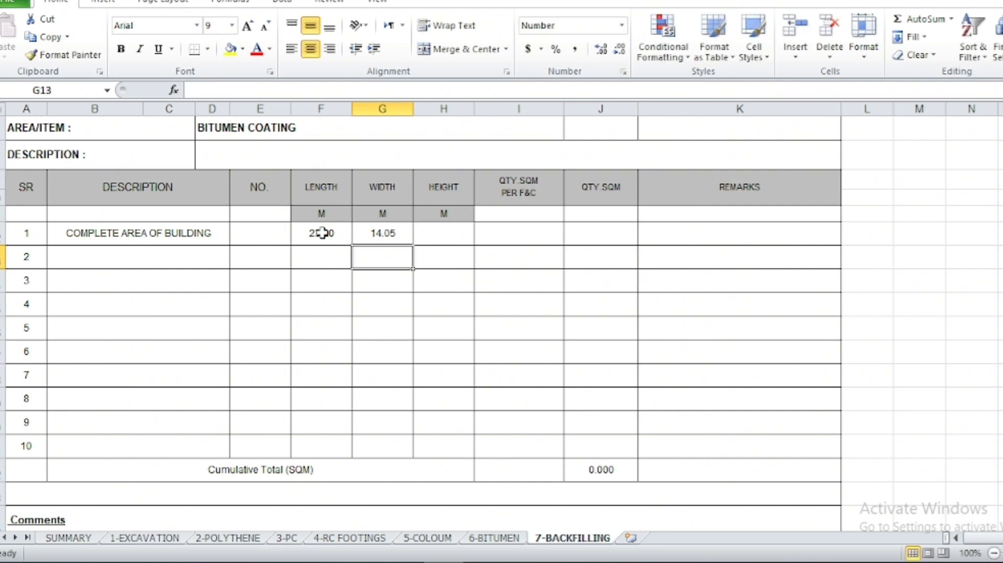
# Check the foundation height dimension in Revit's 3D view and enter a height of 1.47 for item 1 in Excel
pyautogui.click(442, 235)
pyautogui.hotkey('alt', 'Tab')
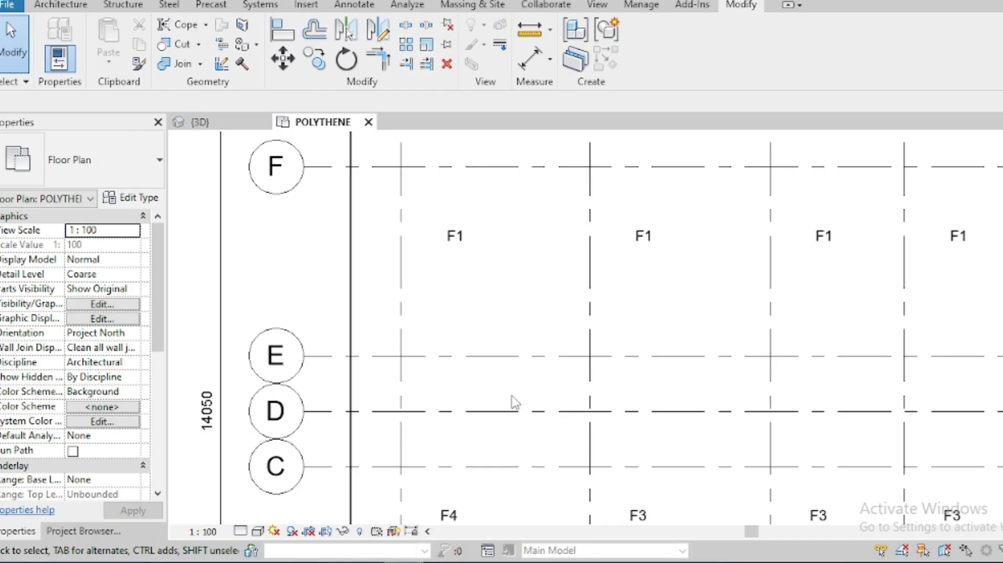
pyautogui.click(209, 123)
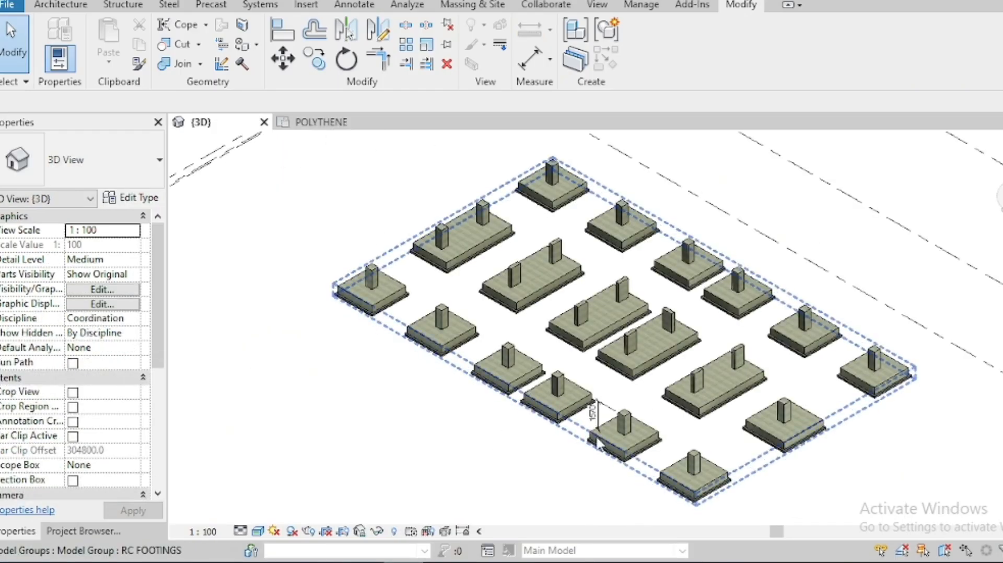
pyautogui.scroll(5, 610, 433)
pyautogui.scroll(2, 609, 433)
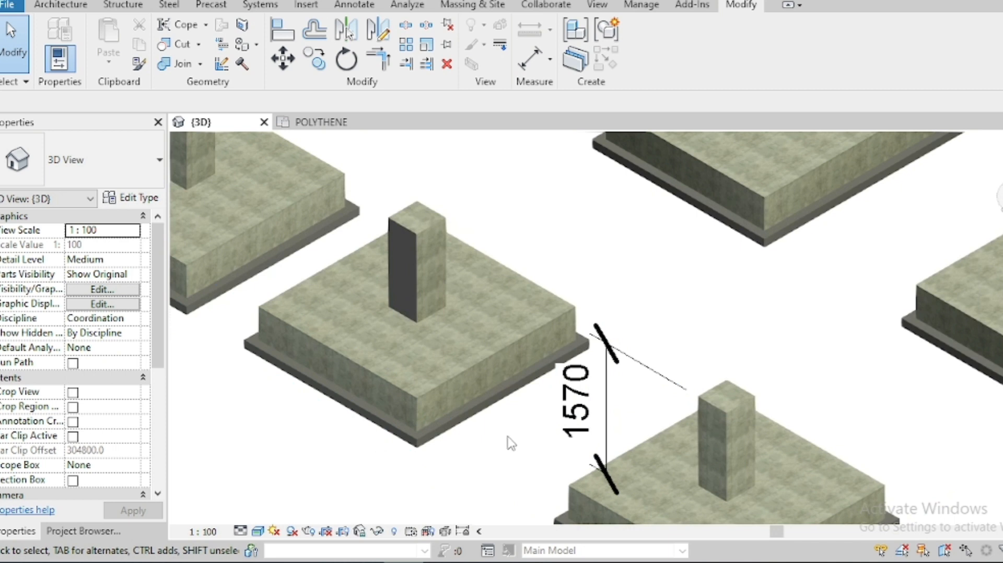
pyautogui.click(444, 562)
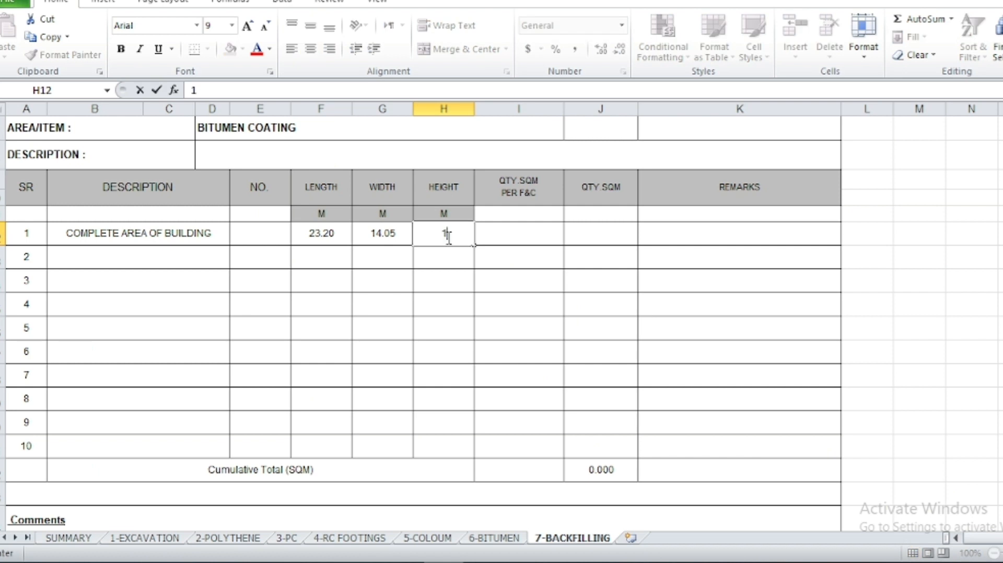
pyautogui.write('70')
pyautogui.press('Return')
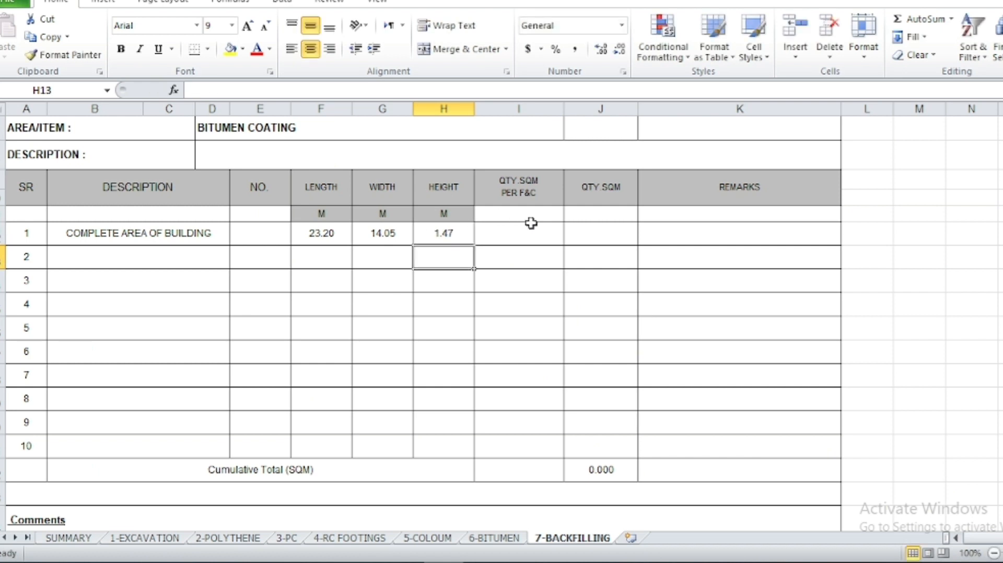
# Calculate item 1's QTY.SQM by multiplying length, width and height with the formula =F12*G12*H12
pyautogui.doubleClick(607, 231)
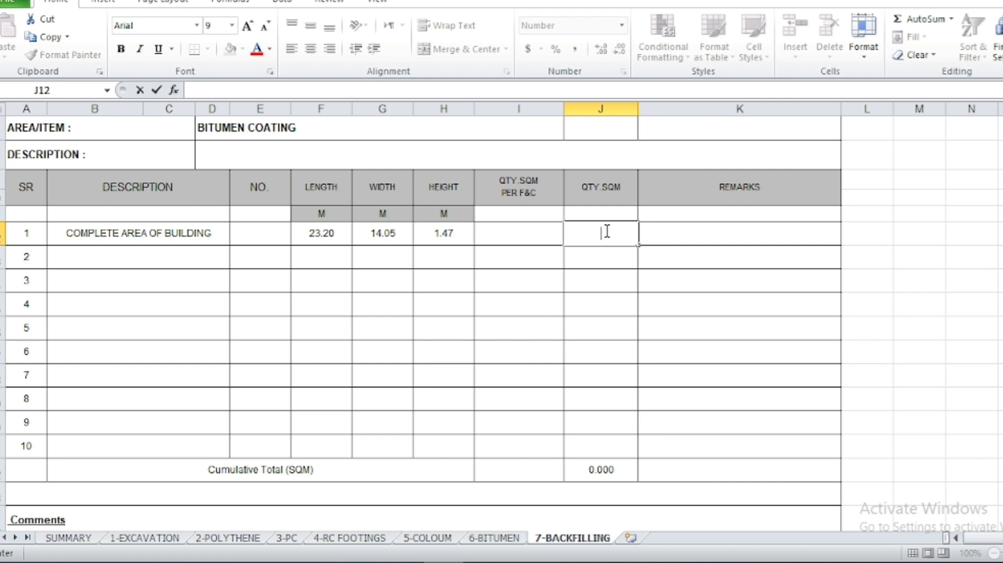
pyautogui.write('=')
pyautogui.click(339, 233)
pyautogui.write('*')
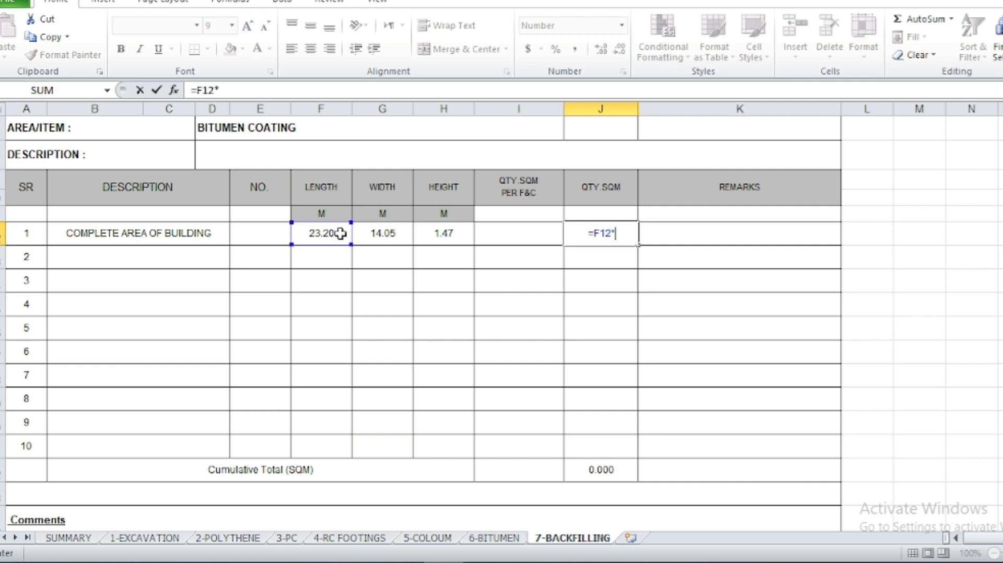
pyautogui.click(383, 235)
pyautogui.write('*')
pyautogui.click(451, 233)
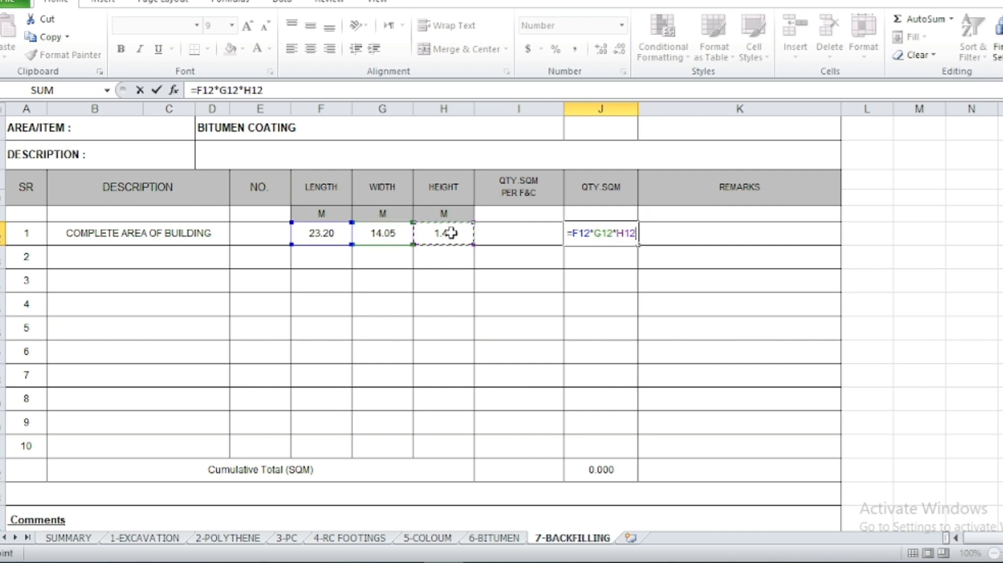
pyautogui.press('Return')
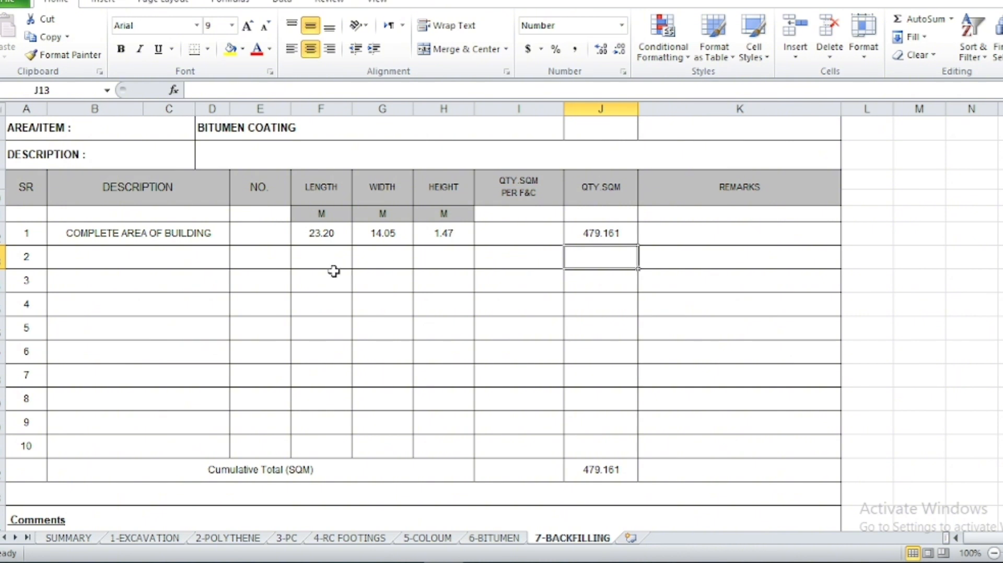
# Enter VOLUME OF PC as the description of item 2
pyautogui.click(194, 259)
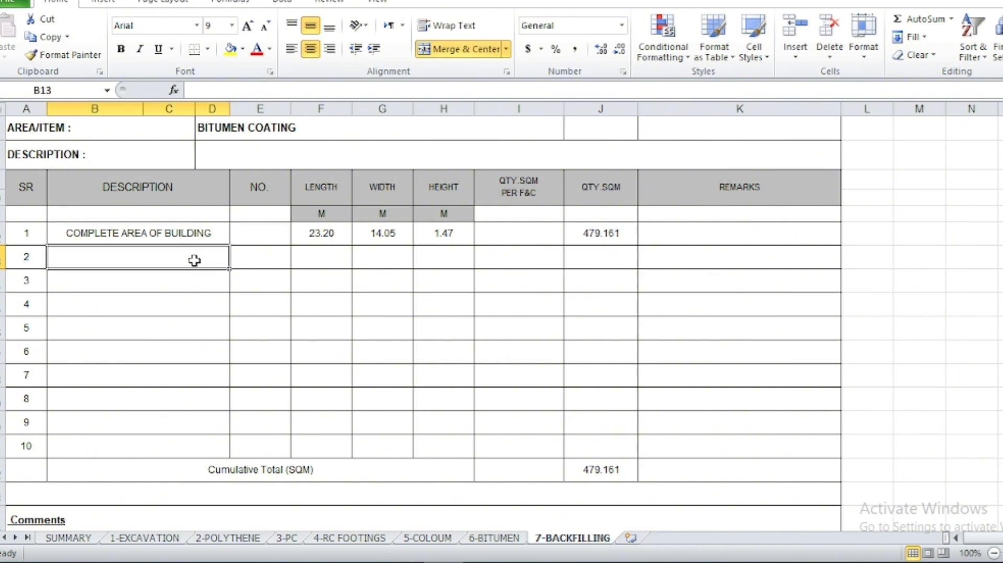
pyautogui.write('VOLUME ')
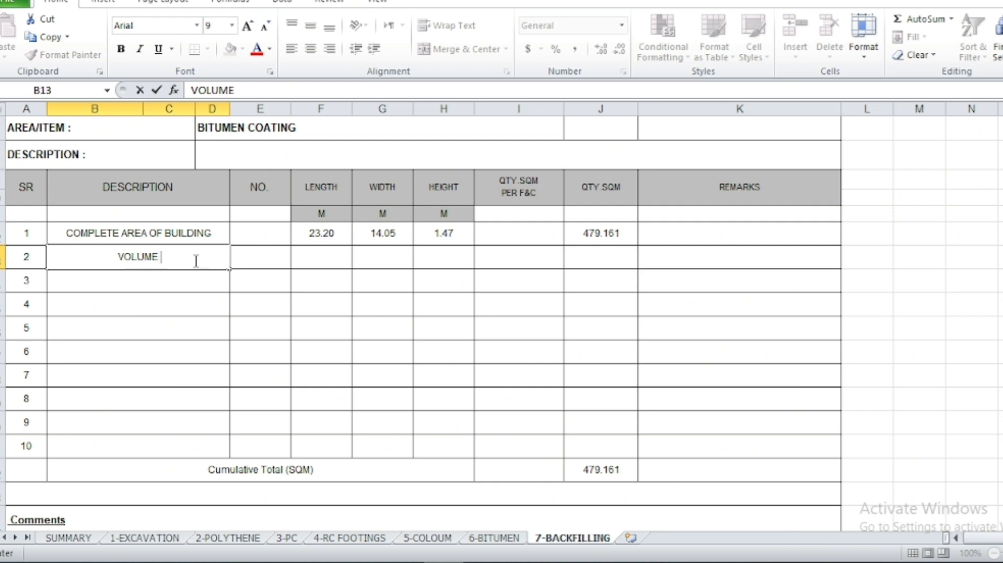
pyautogui.write('OF PC')
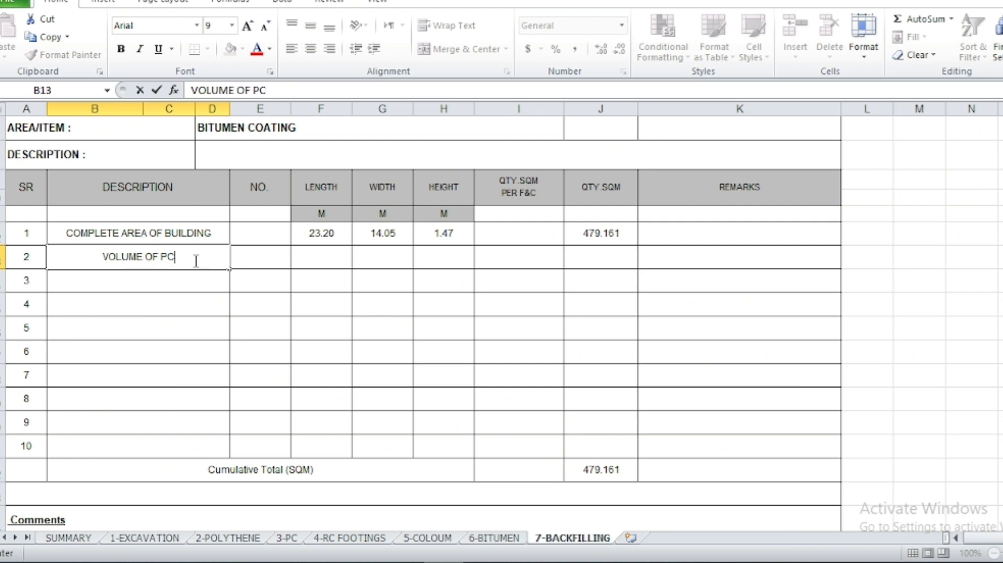
pyautogui.press('Return')
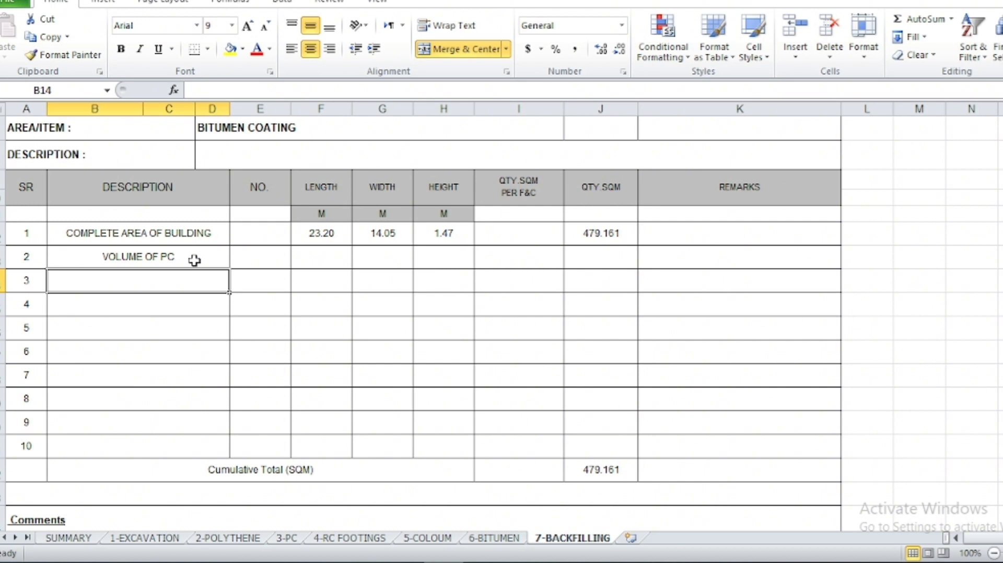
# Enter VOLUME OF RC as the description of item 3
pyautogui.write('VO')
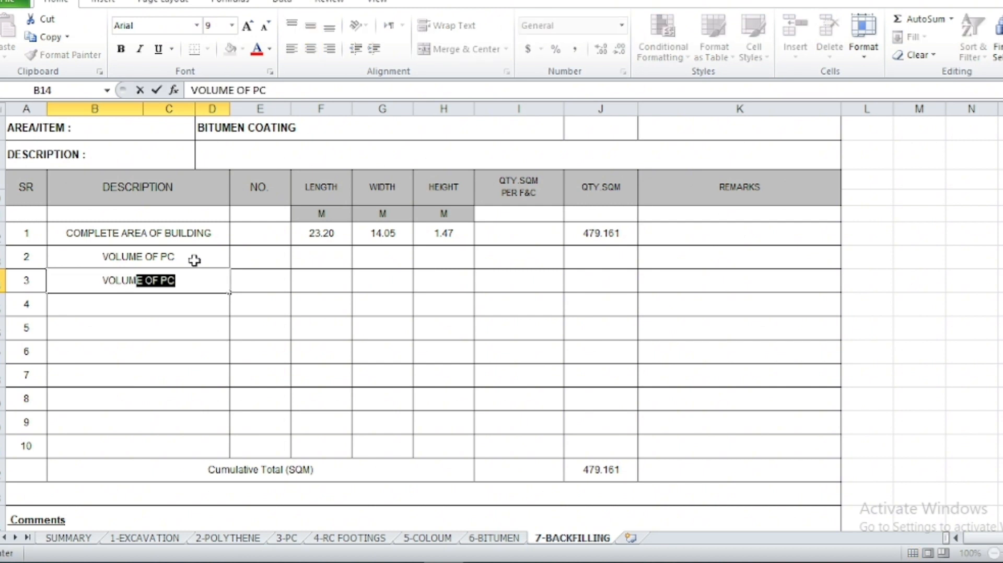
pyautogui.write('LUME OF RC')
pyautogui.press('Return')
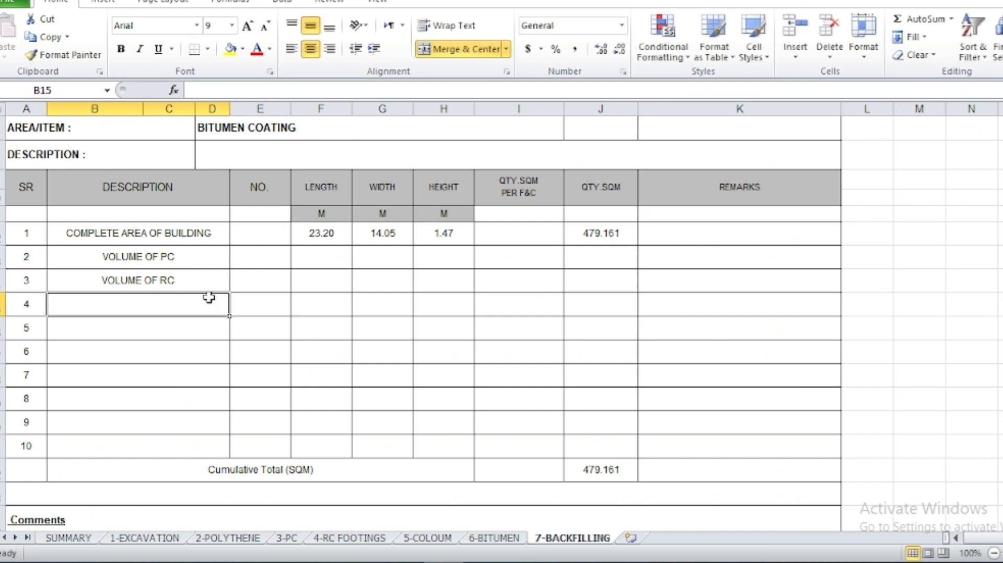
# Enter VOLUME OF COLOUM as the description of item 4 and merge its description cell across items 4 and 5
pyautogui.write('VOLUM')
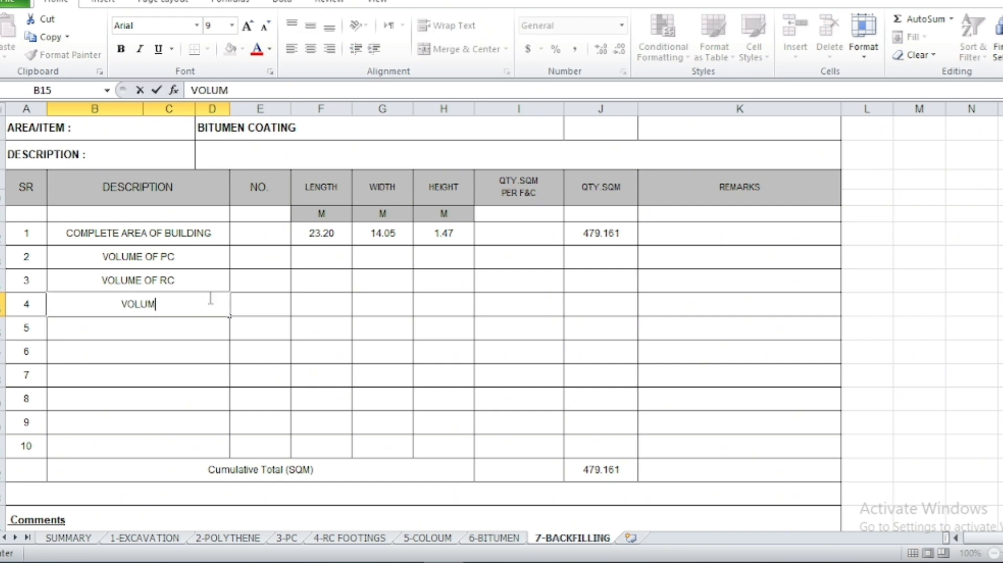
pyautogui.write('E OF COLOUM')
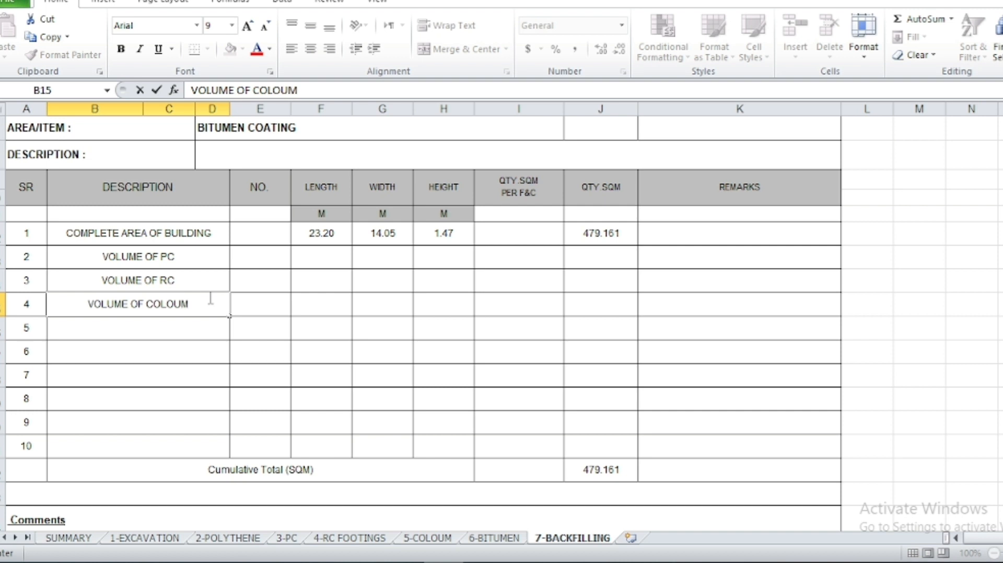
pyautogui.press('Return')
pyautogui.moveTo(209, 299); pyautogui.dragTo(199, 326)
pyautogui.click(460, 48)
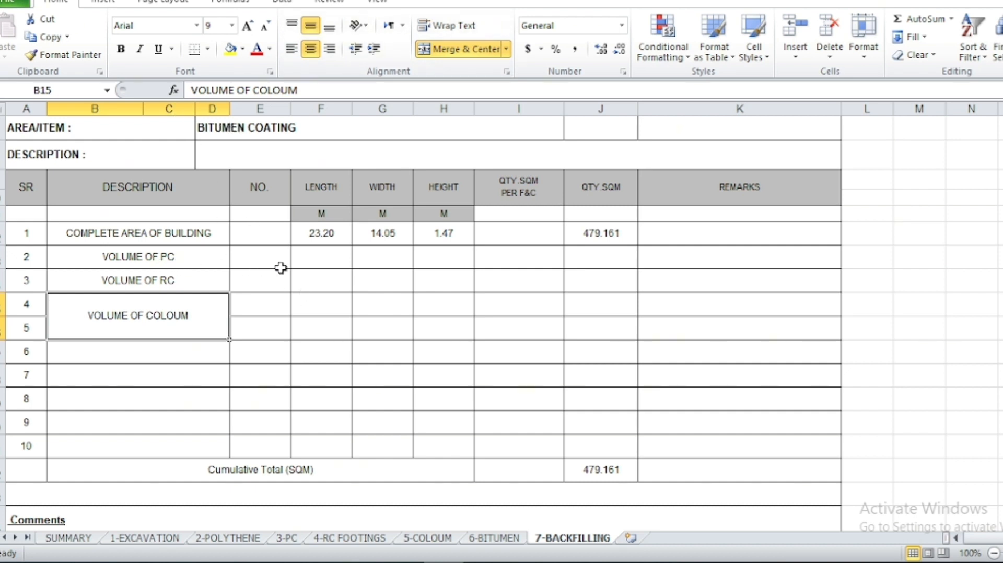
# Link item 2's QTY.SQM to the Cumulative Total (CUM) on the 3-PC sheet
pyautogui.click(598, 258)
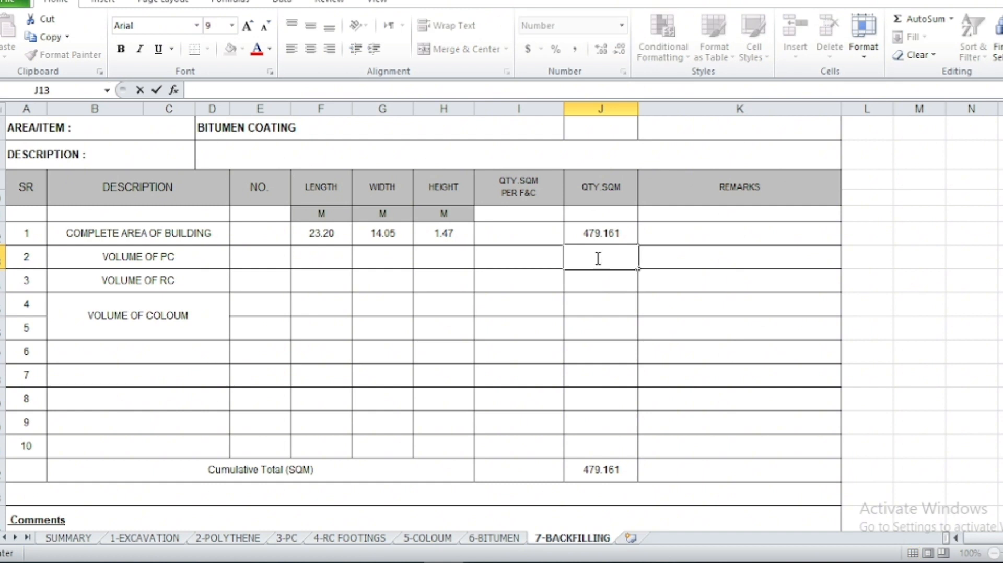
pyautogui.write("='3-PC'!")
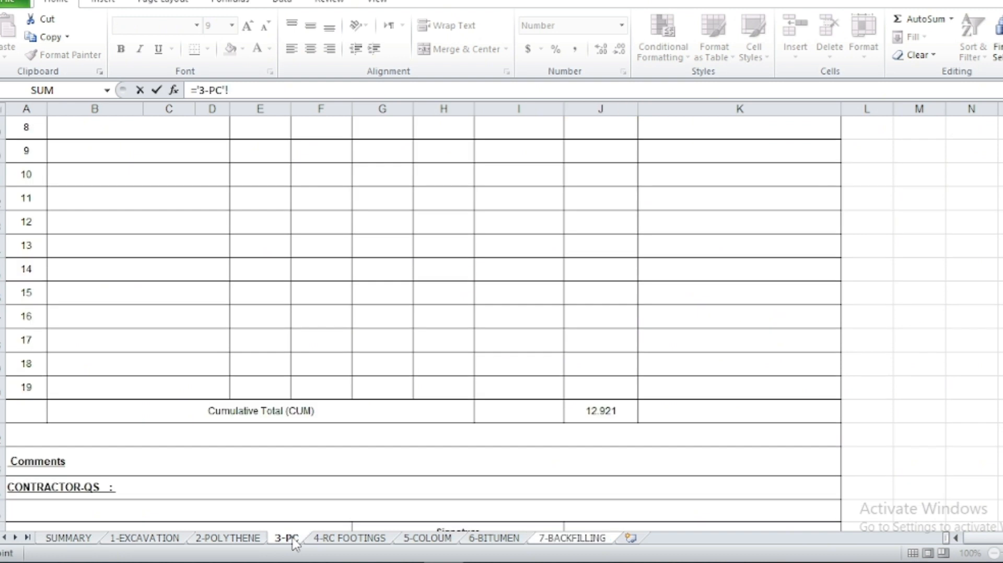
pyautogui.click(287, 538)
pyautogui.click(605, 413)
pyautogui.press('Return')
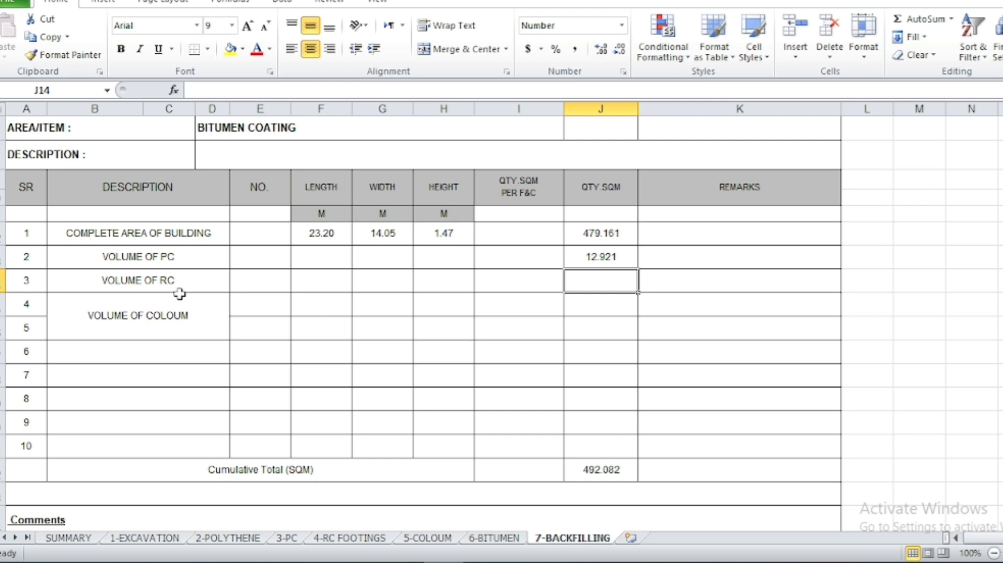
# Link item 3's QTY.SQM to the Cumulative Total (CUM) in J31 of the 4-RC FOOTINGS sheet
pyautogui.write('=')
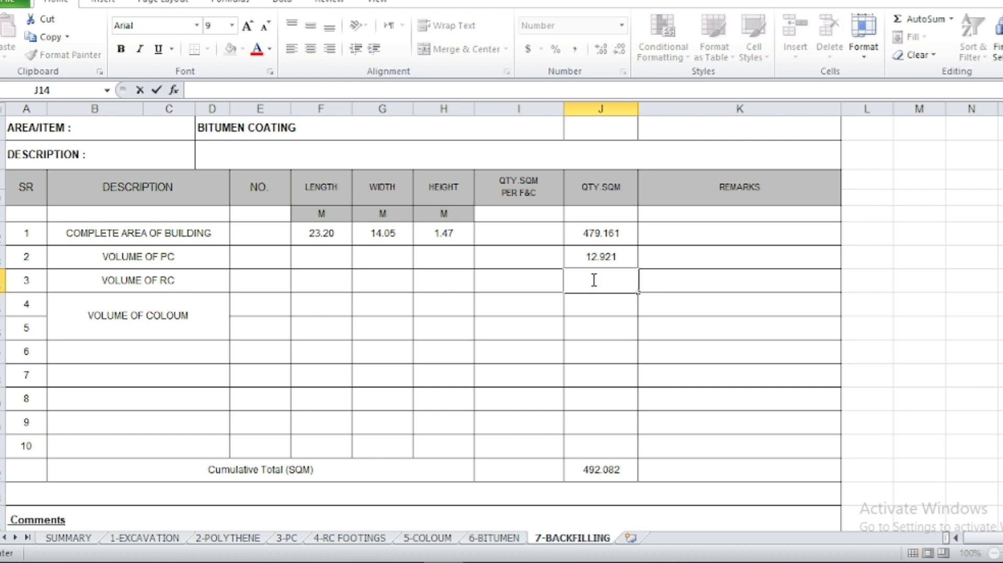
pyautogui.click(353, 538)
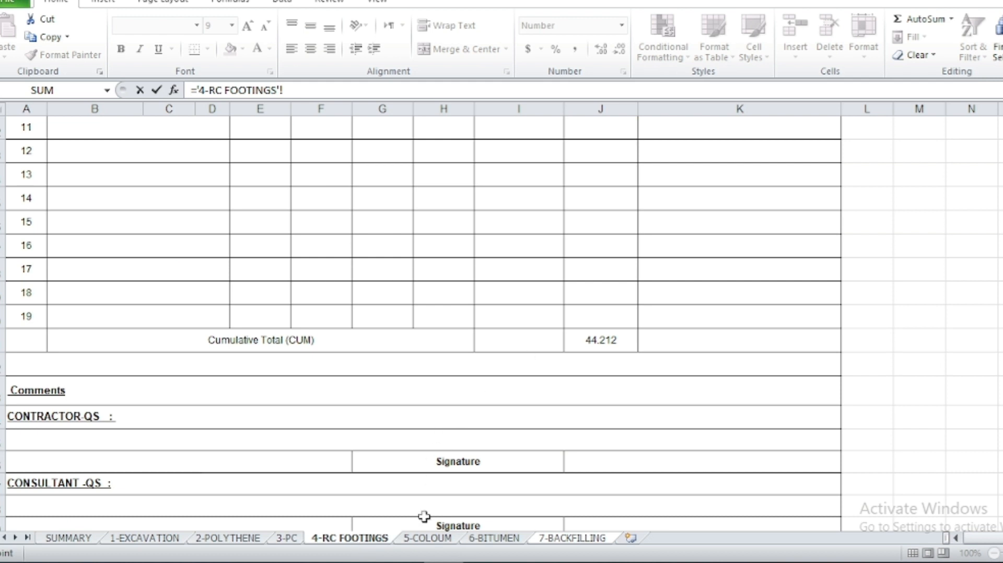
pyautogui.click(581, 337)
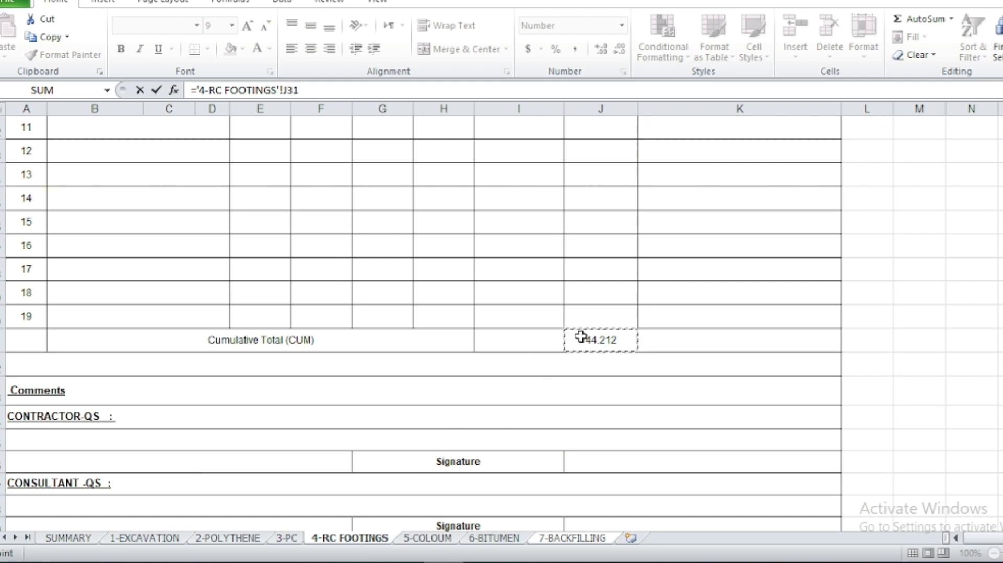
pyautogui.press('Return')
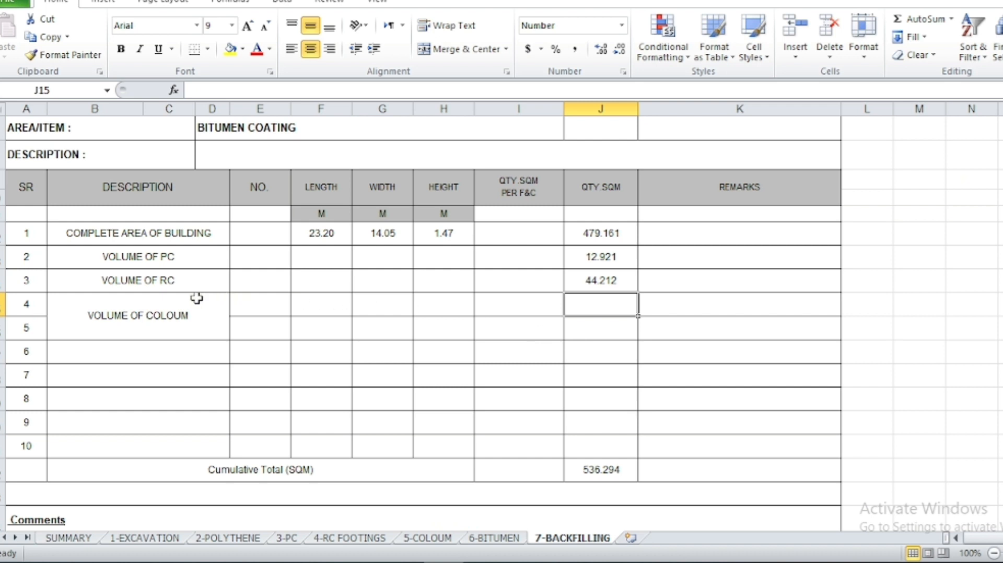
# Copy the C1 and C2 lengths and widths from the 5-COLOUM sheet into items 4 and 5 of 7-BACKFILLING, pasting formulas only
pyautogui.click(426, 538)
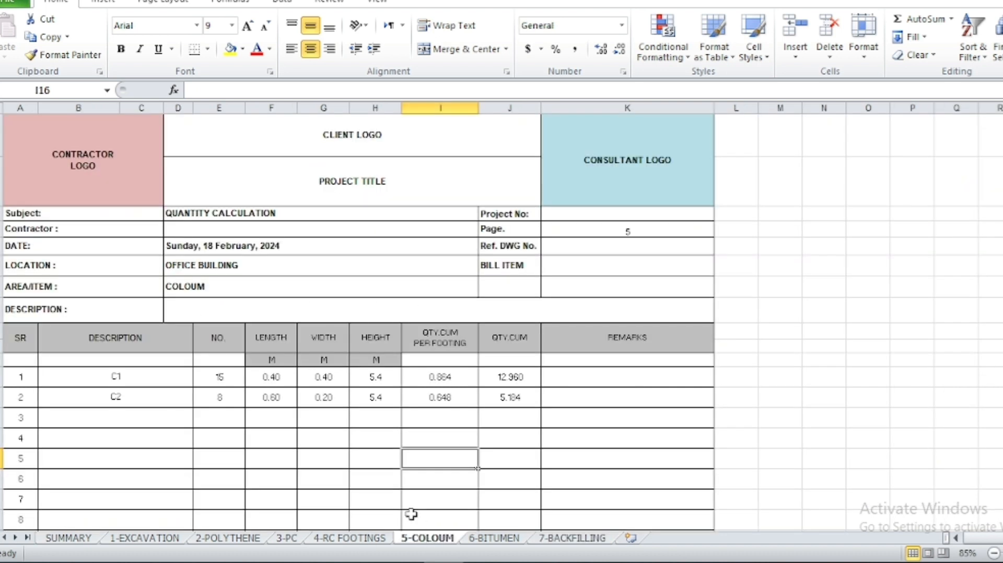
pyautogui.click(267, 377)
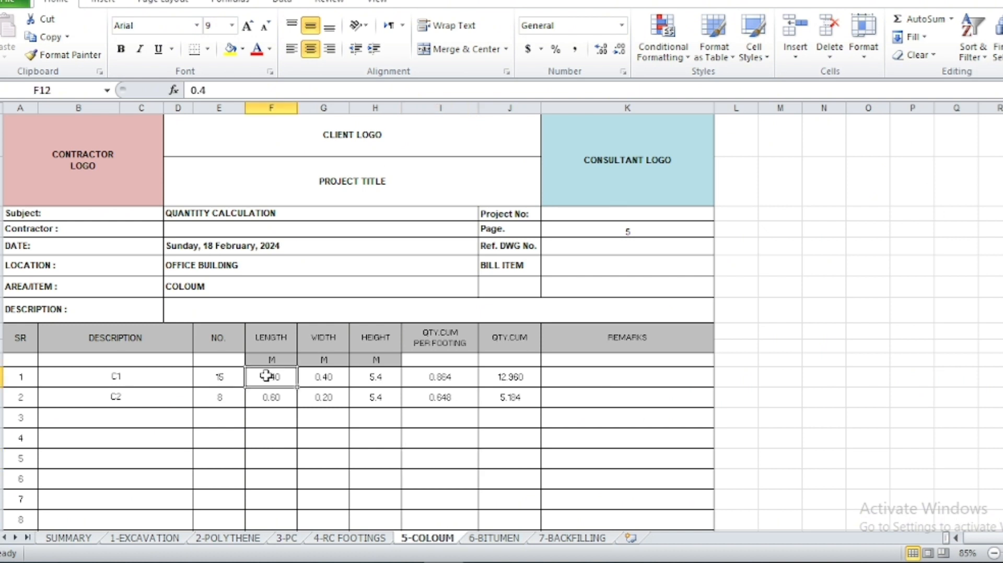
pyautogui.moveTo(271, 378); pyautogui.dragTo(320, 399)
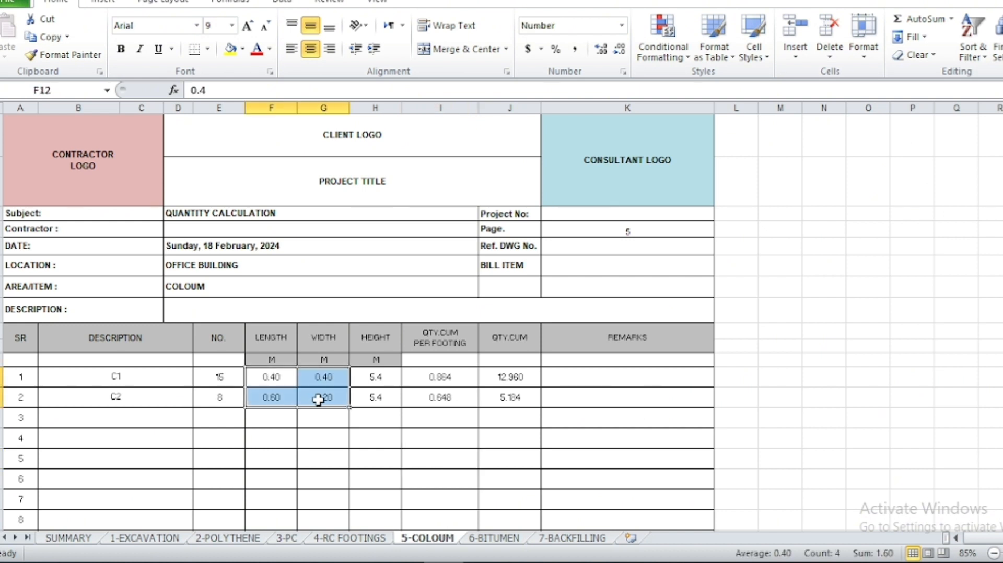
pyautogui.hotkey('ctrl', 'c')
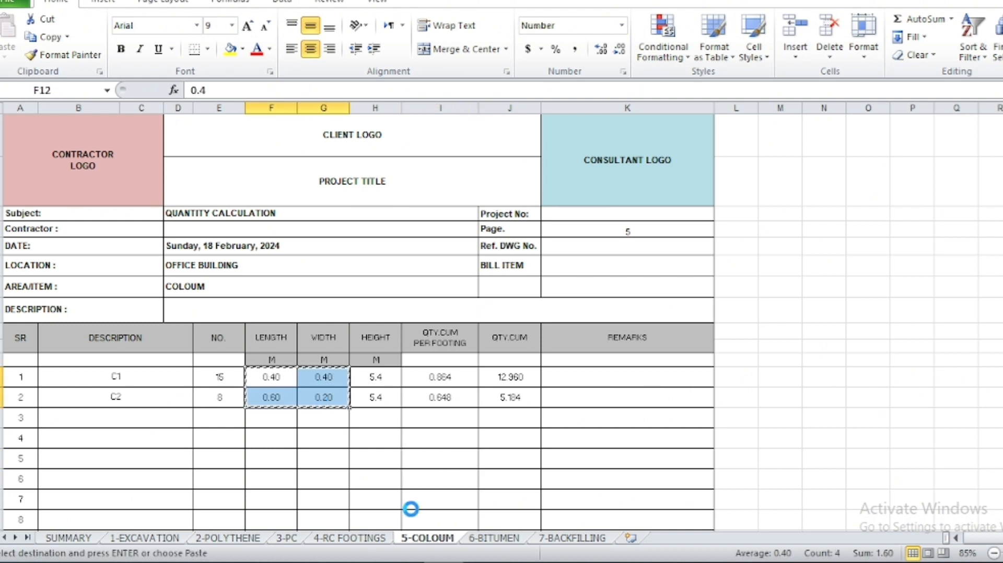
pyautogui.click(546, 538)
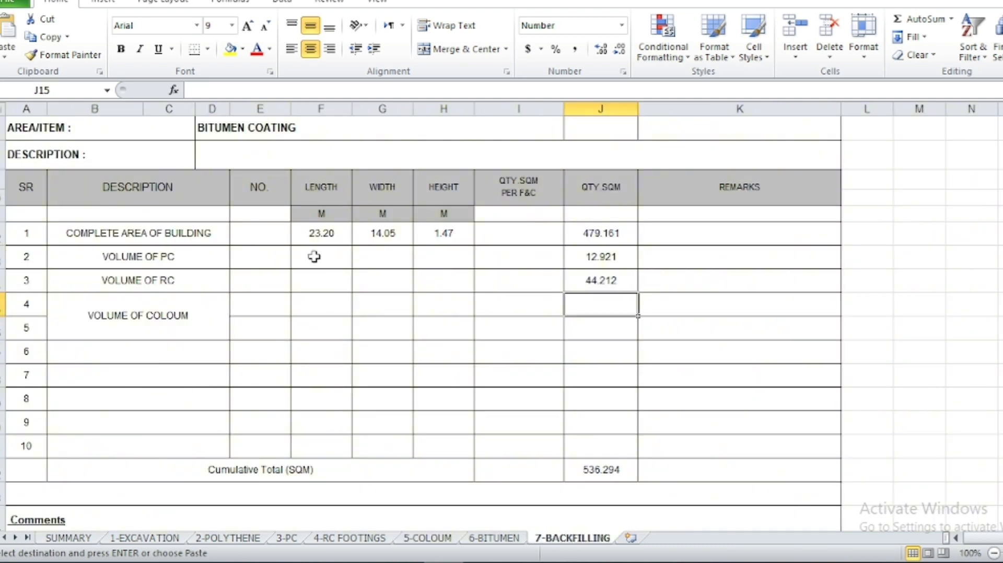
pyautogui.moveTo(307, 300); pyautogui.dragTo(363, 324)
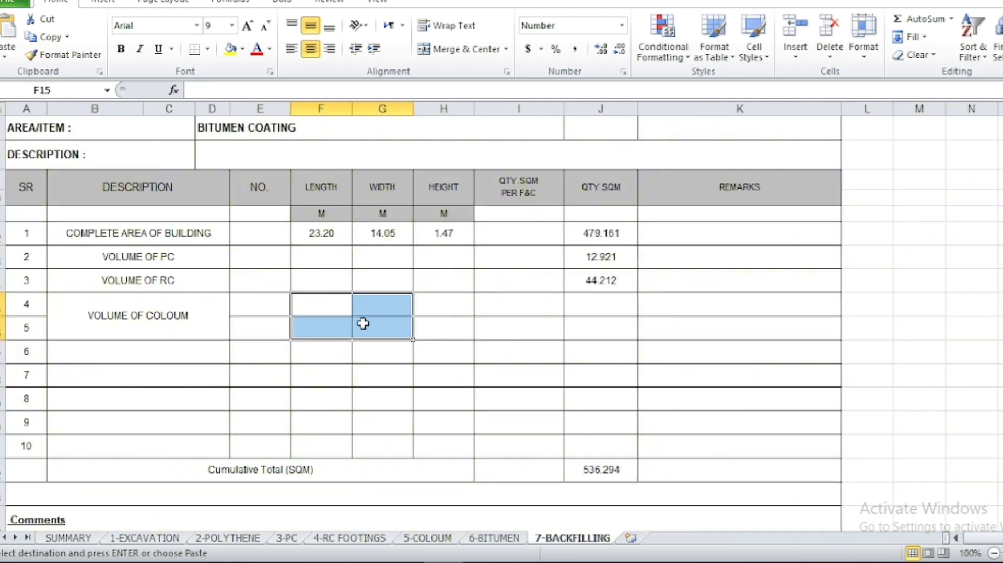
pyautogui.rightClick(364, 323)
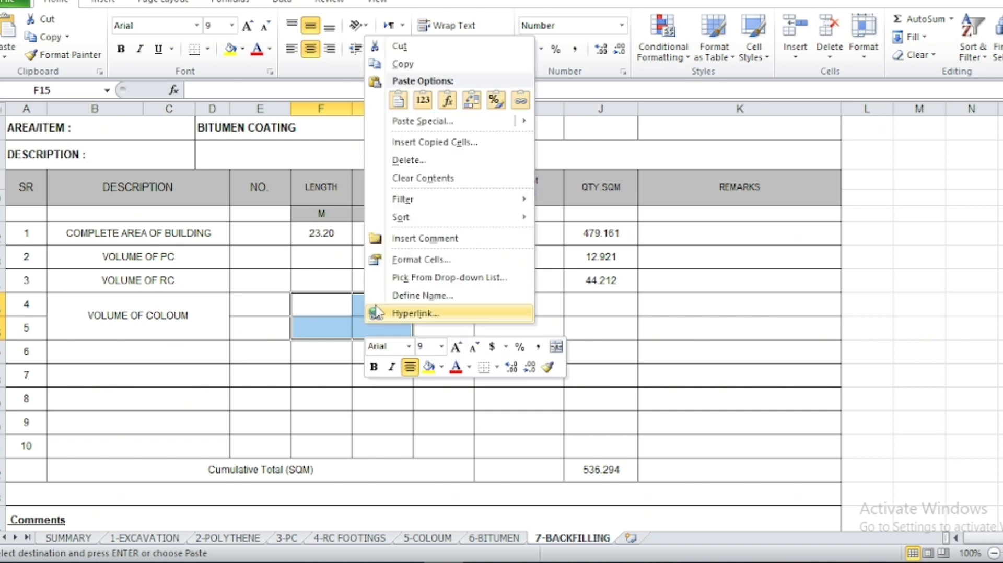
pyautogui.click(448, 104)
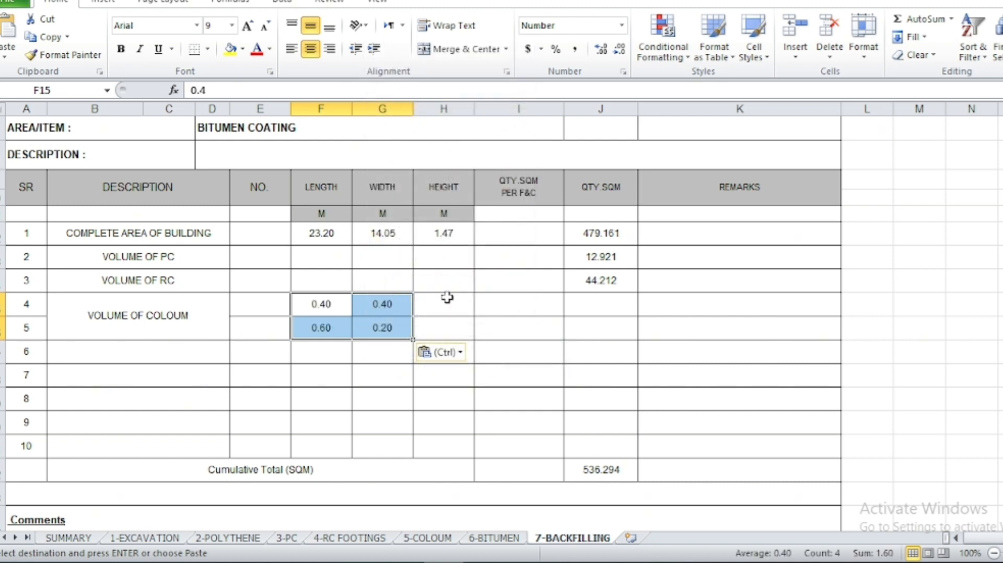
pyautogui.click(452, 302)
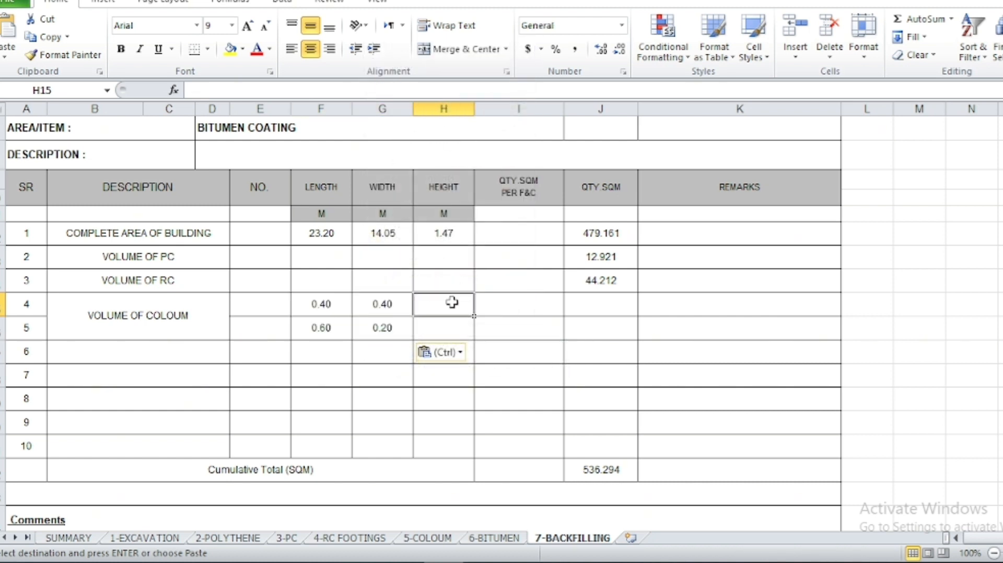
pyautogui.press('Escape')
# Switch to Revit and, in a side-on 3D view, dimension a column's height from the footing's top to the column's top
pyautogui.click(424, 562)
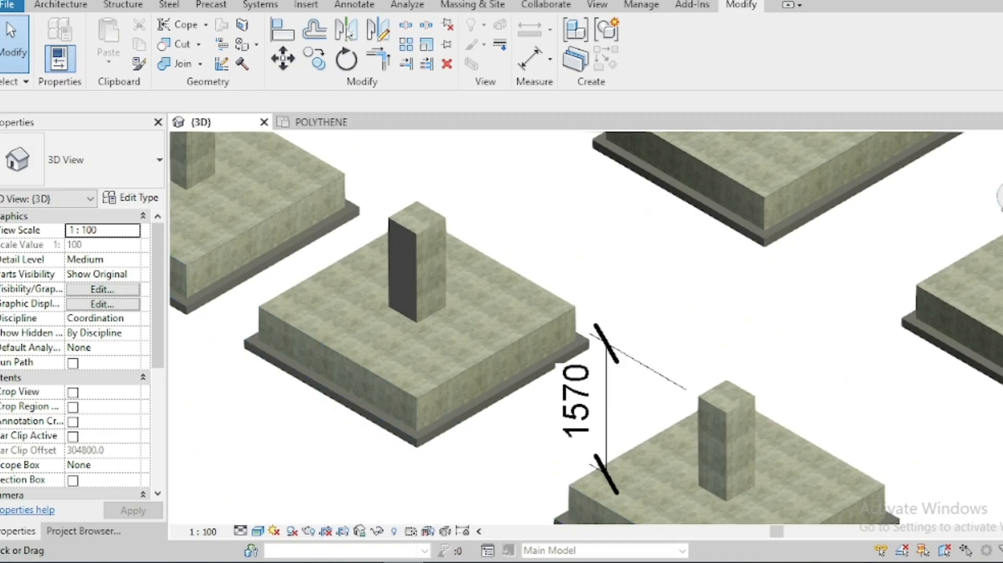
pyautogui.click(1002, 180)
pyautogui.scroll(-6, 645, 280)
pyautogui.scroll(3, 573, 332)
pyautogui.scroll(5, 577, 332)
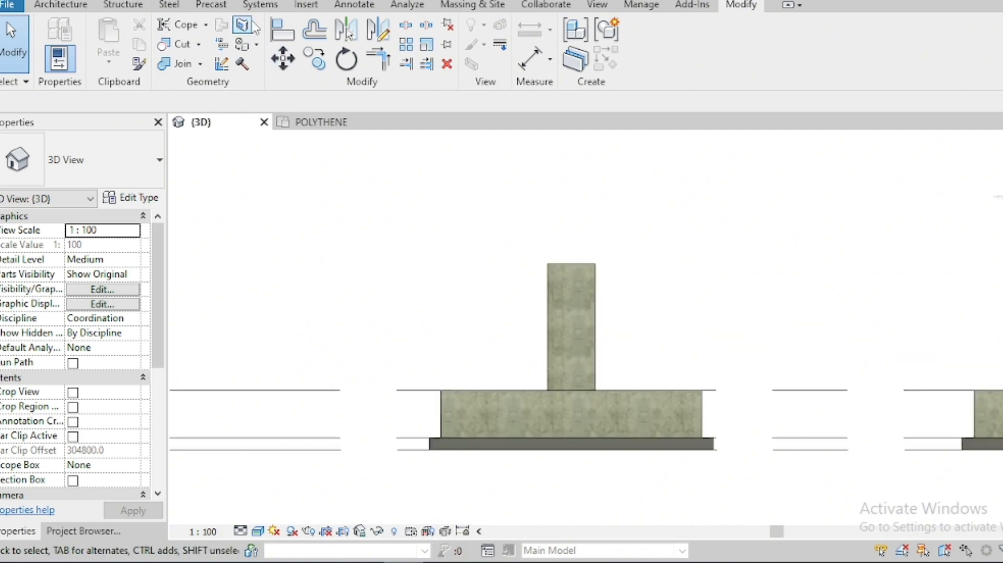
pyautogui.press('d')
pyautogui.press('i')
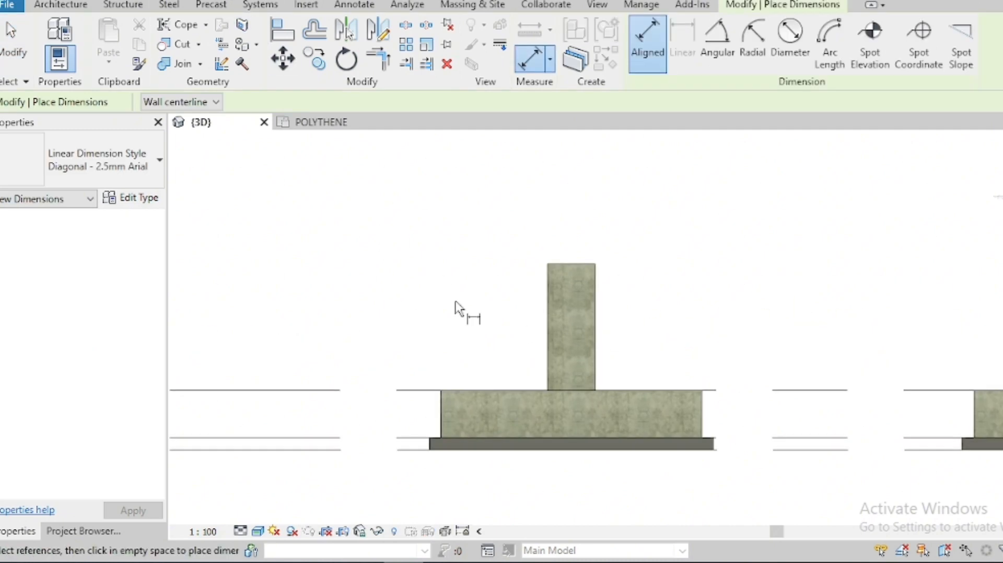
pyautogui.click(553, 266)
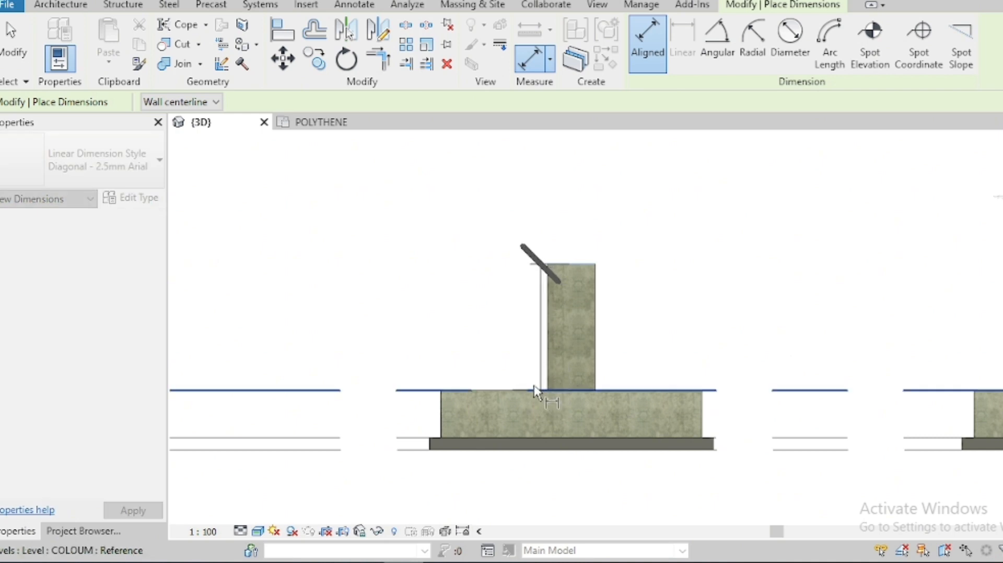
pyautogui.click(536, 391)
pyautogui.click(508, 361)
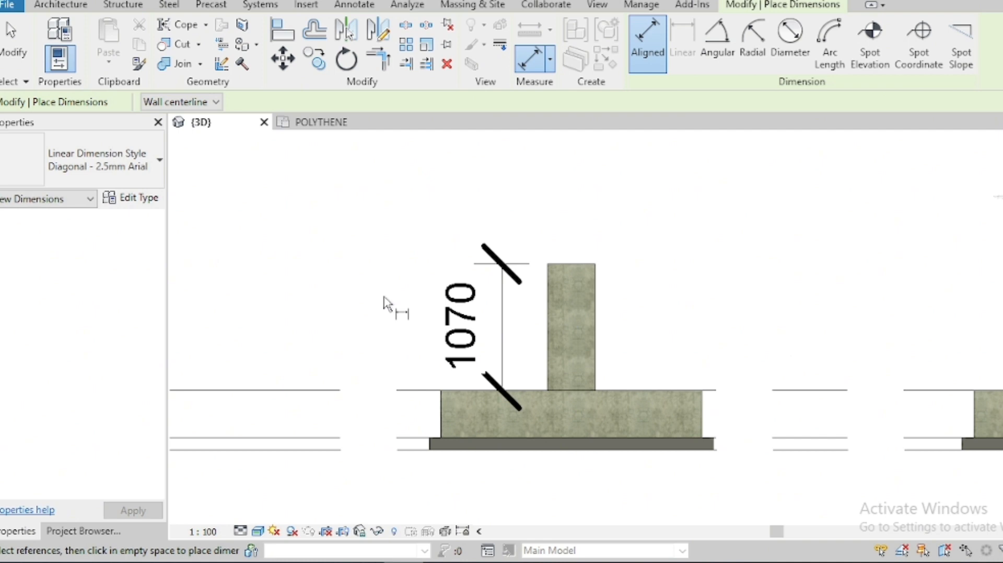
# Return to Excel and enter a height of 0.97 for both VOLUME OF COLOUM rows, items 4 and 5
pyautogui.click(448, 562)
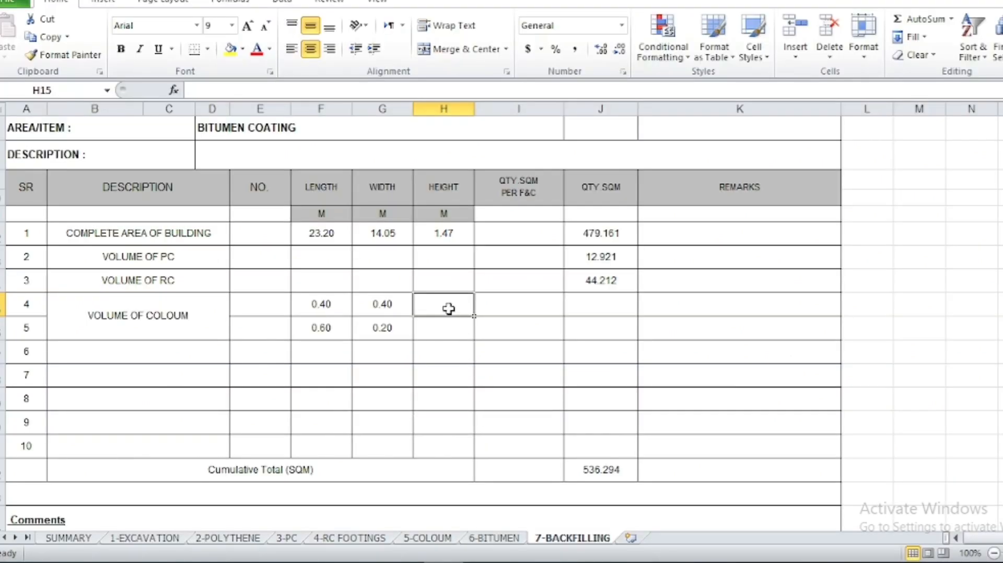
pyautogui.write('.')
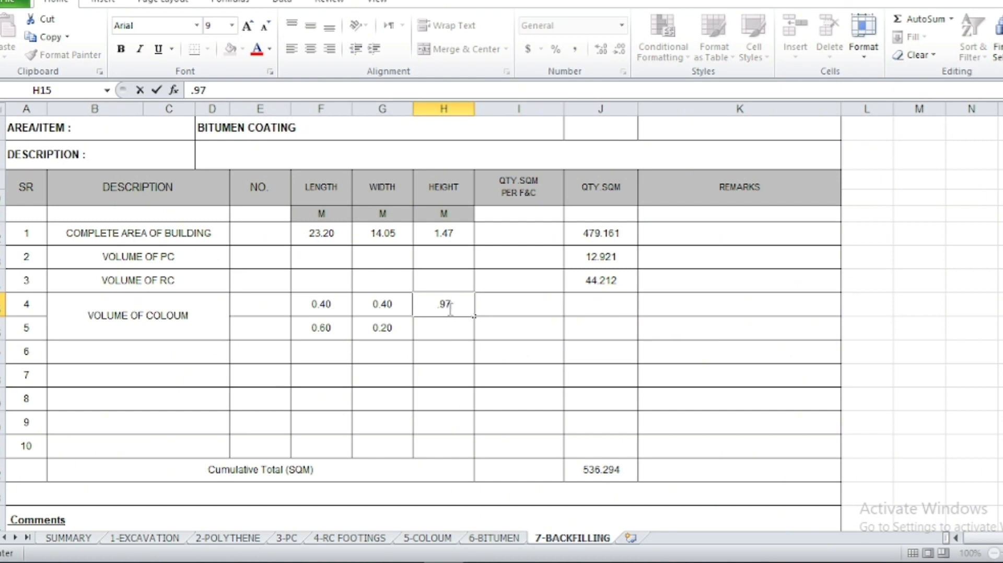
pyautogui.write('97')
pyautogui.press('Return')
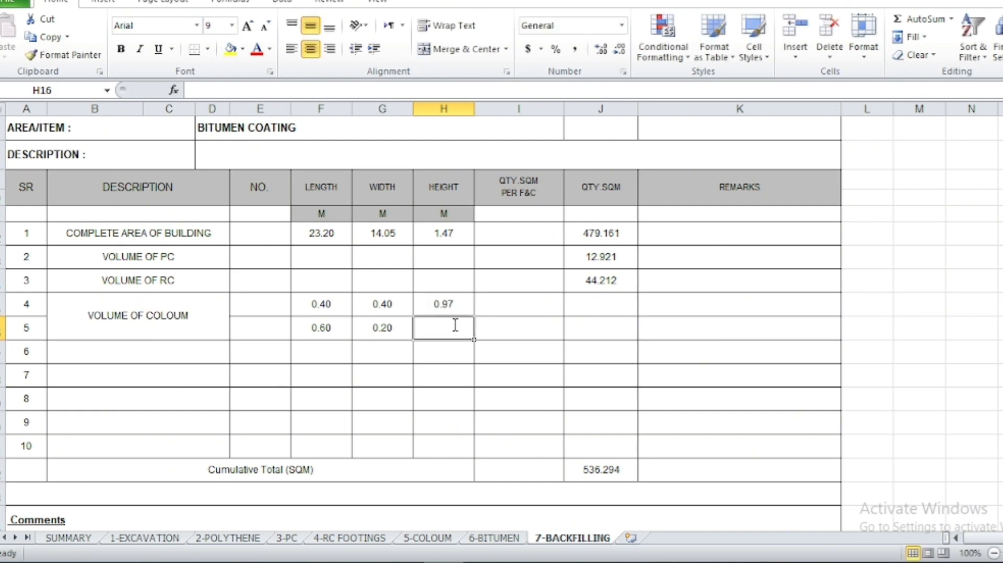
pyautogui.write('.97')
pyautogui.press('Return')
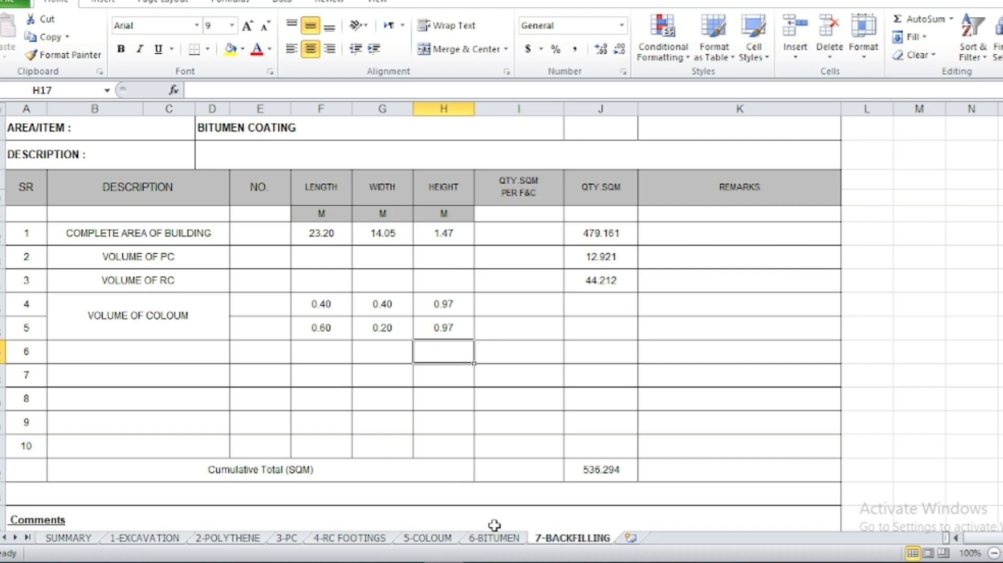
# Copy the C1 and C2 column counts, 15 and 8, from the 5-COLOUM sheet into the NO. cells of items 4 and 5
pyautogui.click(425, 541)
pyautogui.moveTo(224, 376); pyautogui.dragTo(232, 398)
pyautogui.hotkey('ctrl', 'c')
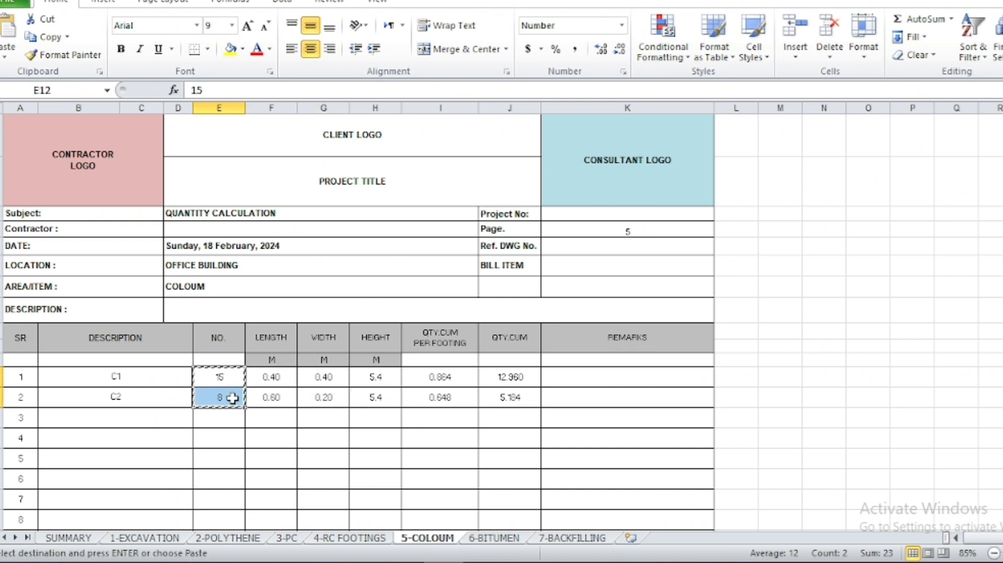
pyautogui.click(571, 537)
pyautogui.moveTo(273, 296); pyautogui.dragTo(276, 323)
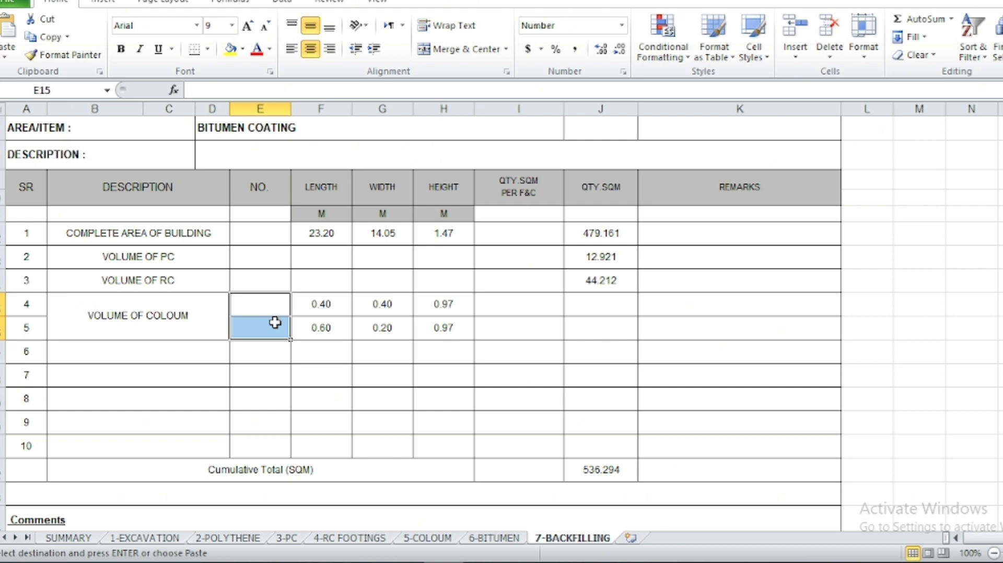
pyautogui.rightClick(275, 323)
pyautogui.click(360, 99)
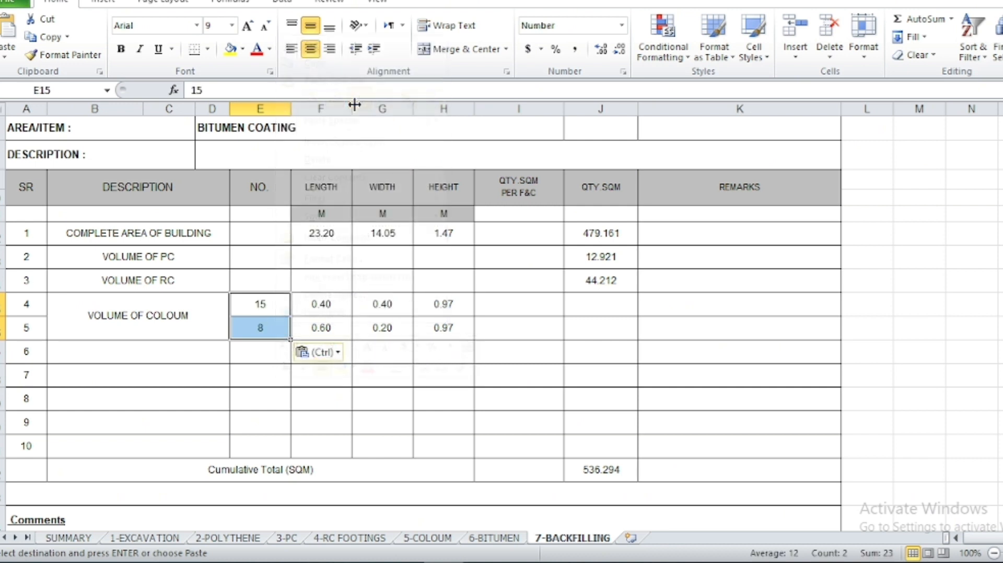
# Calculate the per-column volume for item 4 as =F15*G15*H15 in I15 and fill the formula down to item 5
pyautogui.click(511, 299)
pyautogui.write('=')
pyautogui.click(340, 300)
pyautogui.write('*')
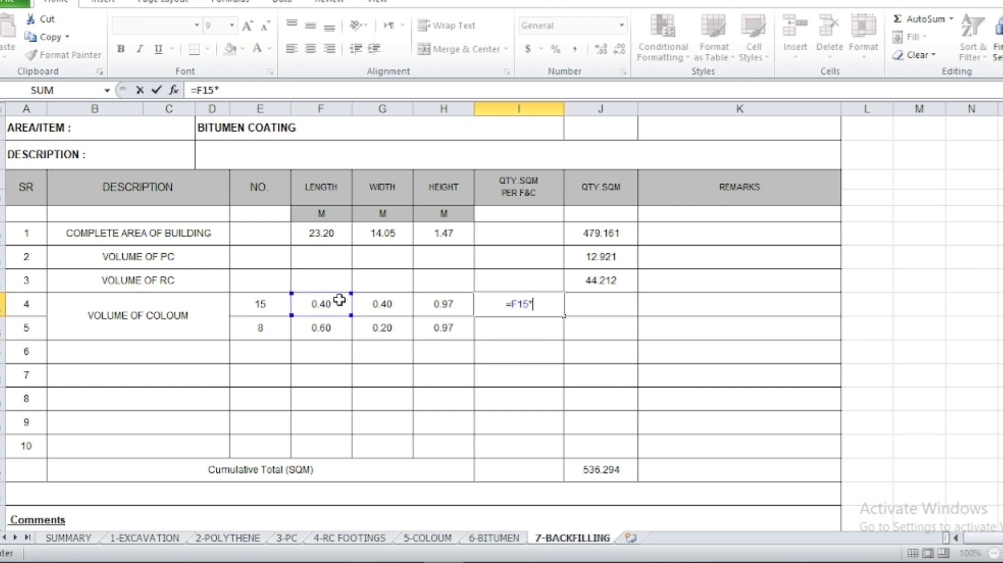
pyautogui.click(380, 304)
pyautogui.write('*')
pyautogui.click(445, 303)
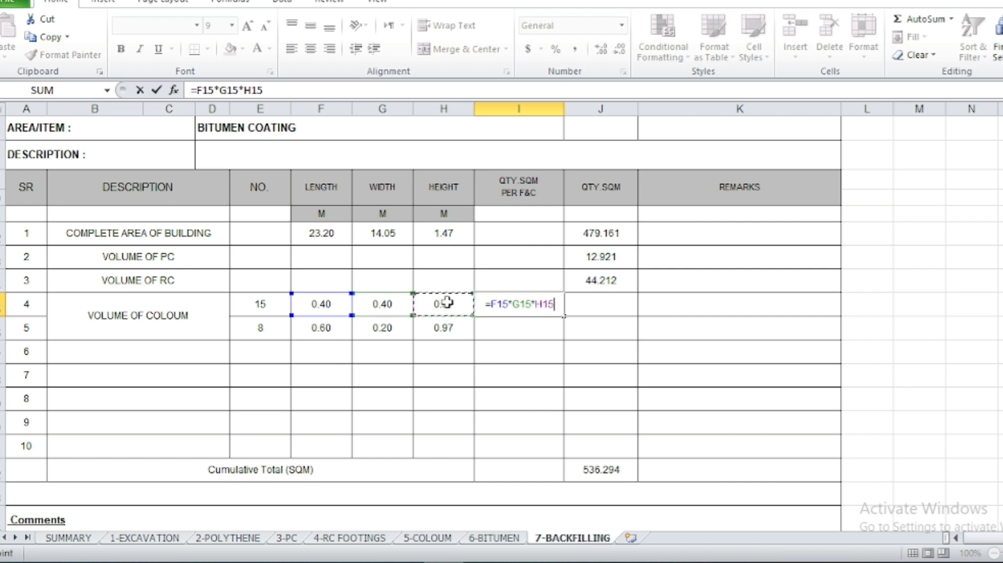
pyautogui.press('Return')
pyautogui.click(523, 299)
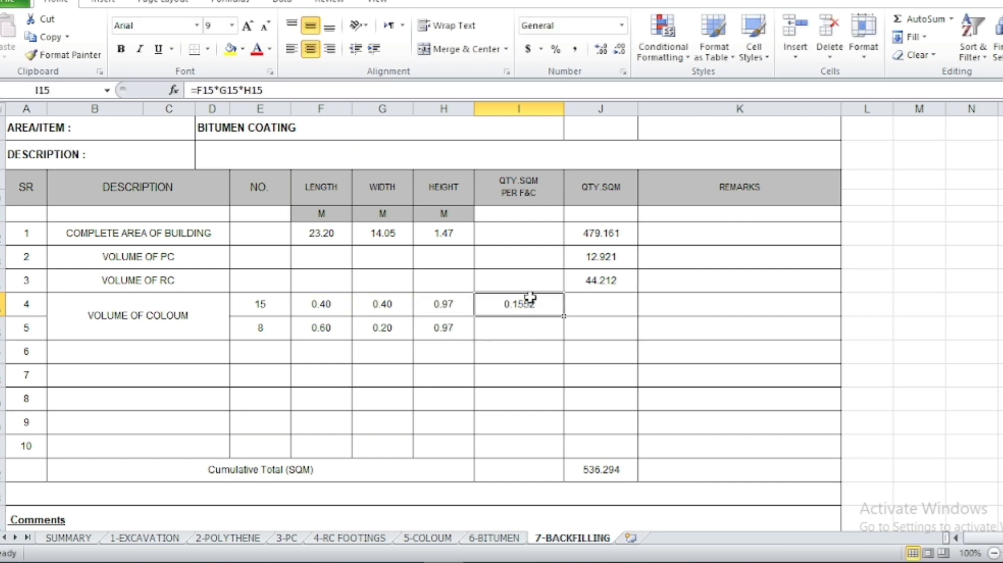
pyautogui.moveTo(562, 316); pyautogui.dragTo(559, 332)
# Calculate item 4's total column quantity as =E15*I15 in J15 and fill the formula down to item 5
pyautogui.click(600, 306)
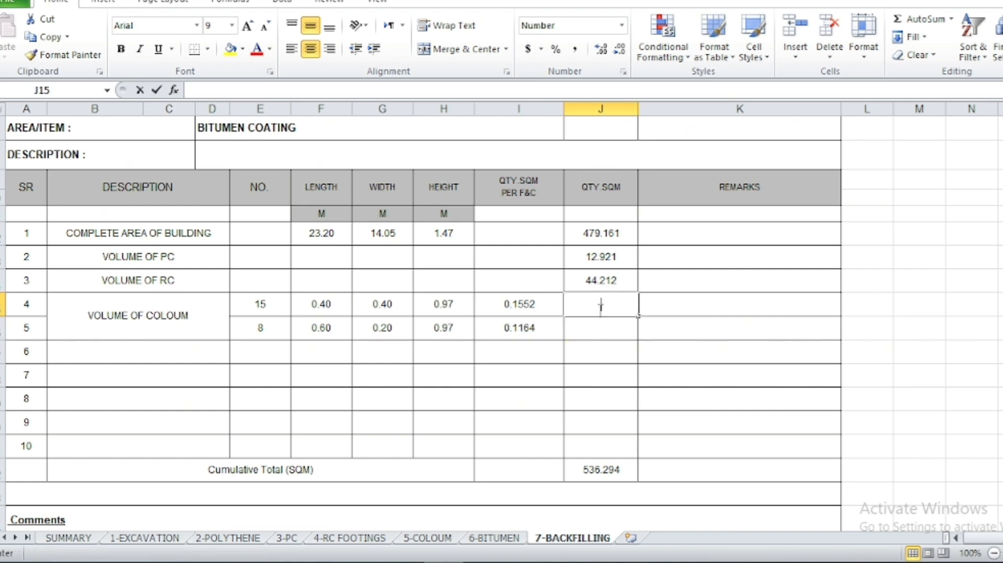
pyautogui.write('=')
pyautogui.click(262, 308)
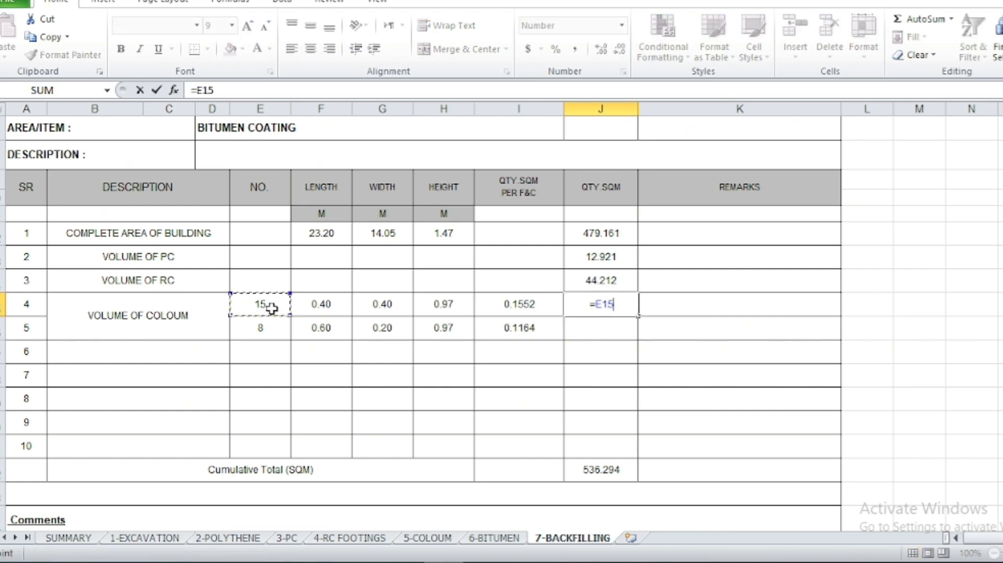
pyautogui.write('*')
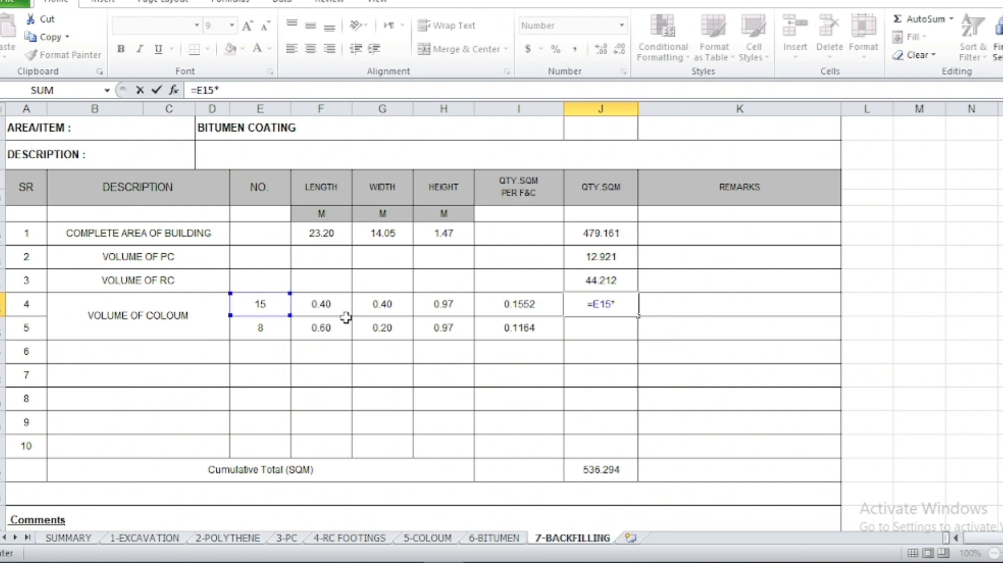
pyautogui.click(513, 305)
pyautogui.press('Return')
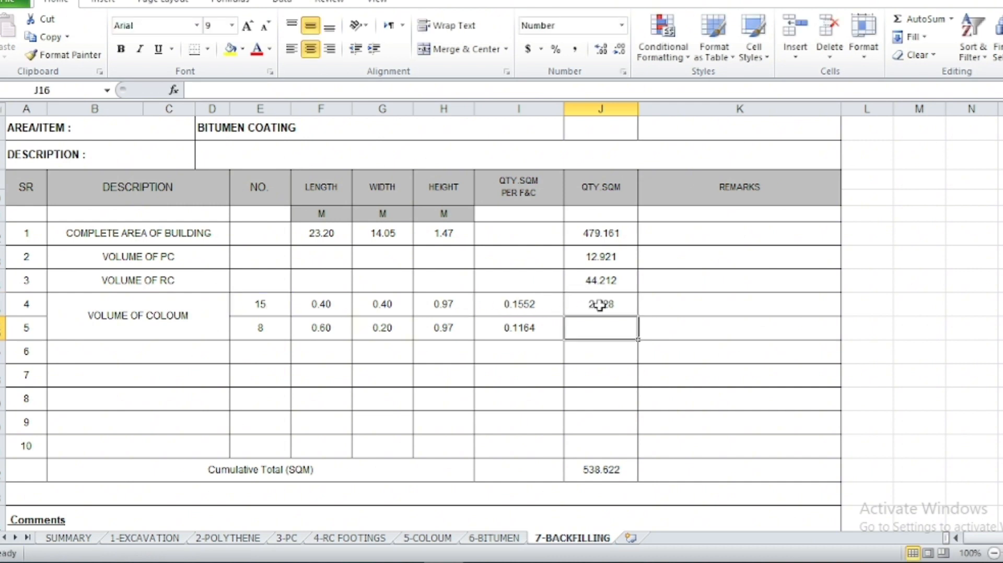
pyautogui.click(600, 305)
pyautogui.moveTo(638, 317); pyautogui.dragTo(638, 335)
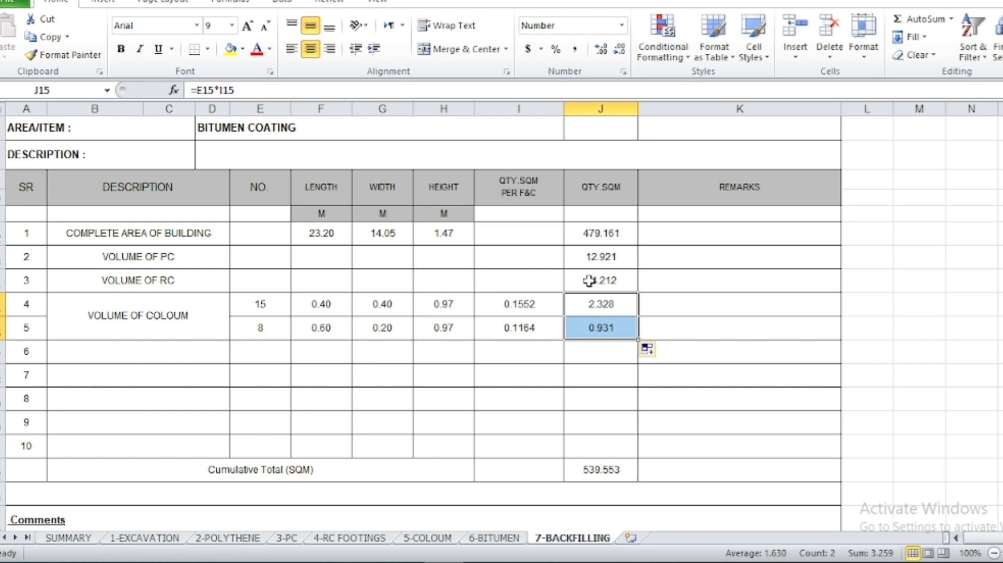
# Make the VOLUME OF PC and VOLUME OF RC quantities negative by adding a minus sign to their linked formulas
pyautogui.doubleClick(580, 256)
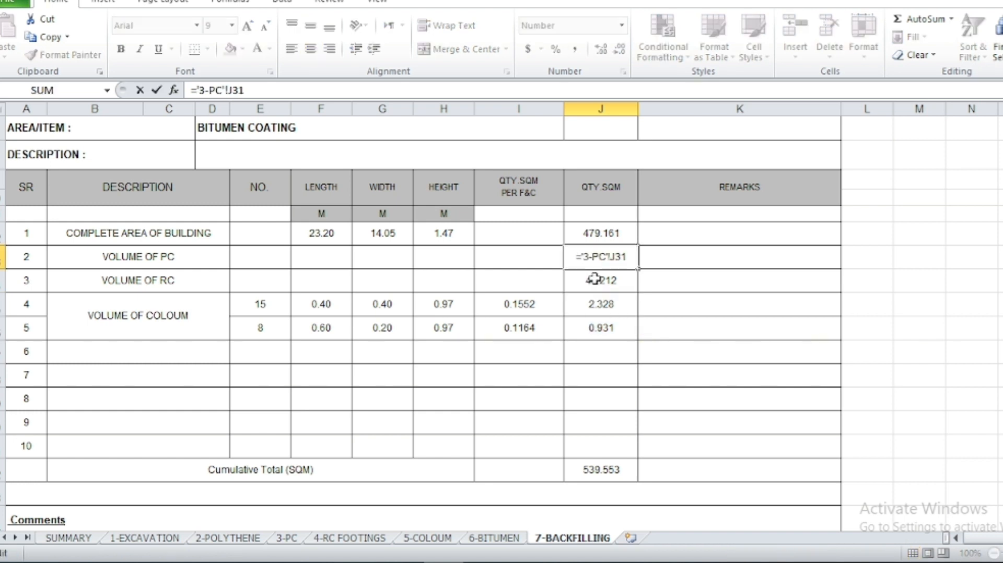
pyautogui.write('-')
pyautogui.press('Return')
pyautogui.doubleClick(578, 280)
pyautogui.write("-RC FOOTINGS'!J31")
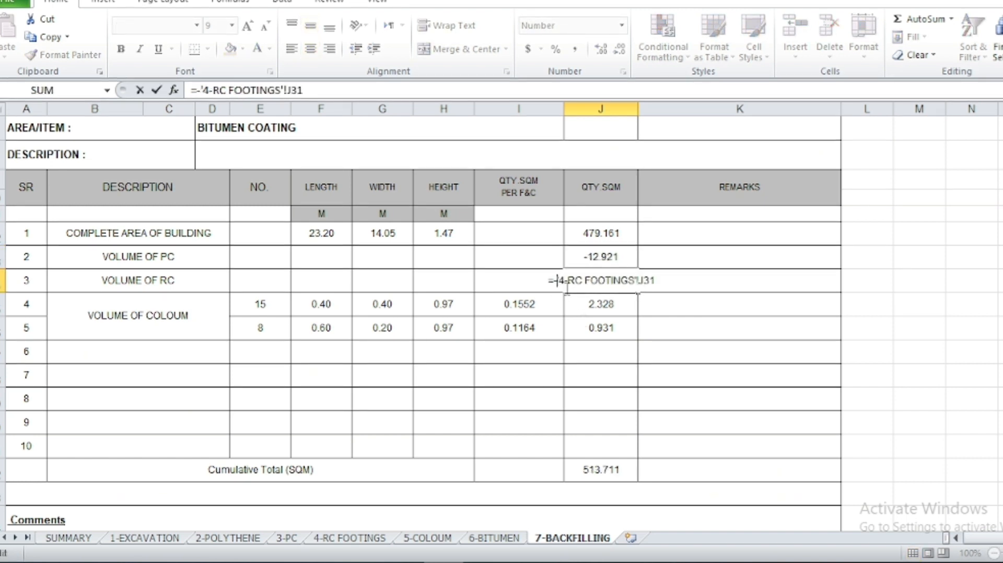
pyautogui.press('Return')
# Change item 4's column quantity formula to =-E15*I15 and copy it to item 5
pyautogui.doubleClick(573, 304)
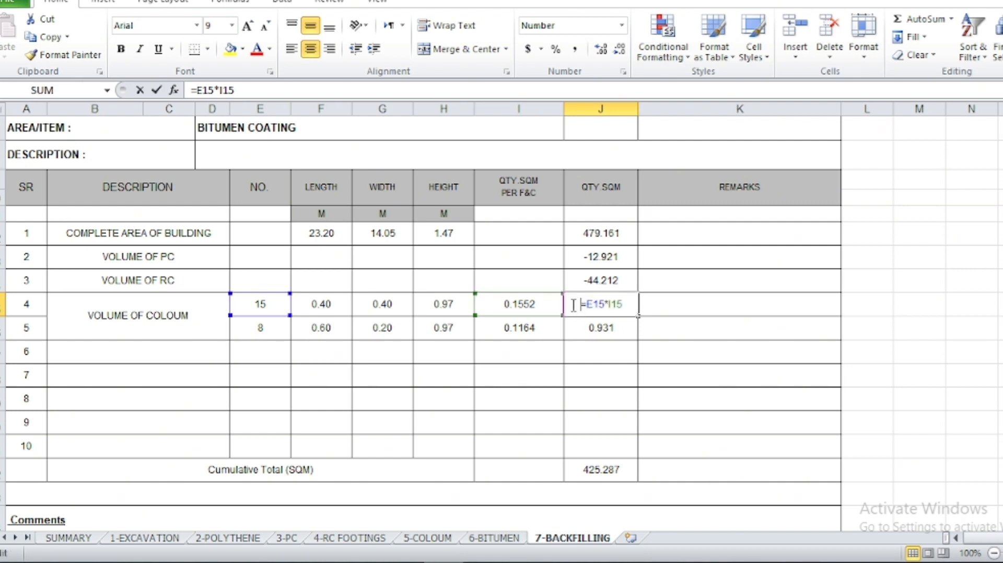
pyautogui.write('-')
pyautogui.press('Return')
pyautogui.click(573, 304)
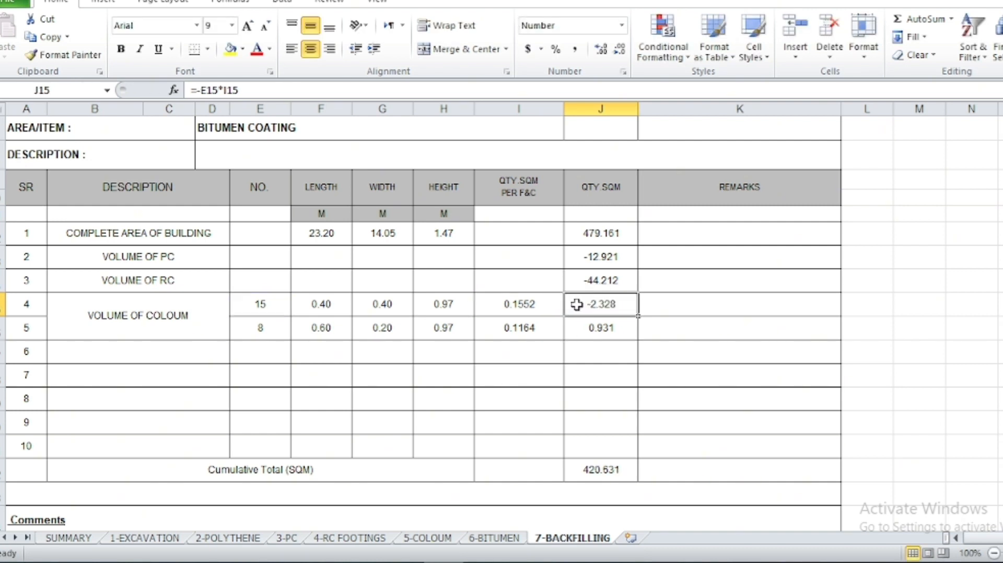
pyautogui.hotkey('ctrl', 'c')
pyautogui.rightClick(584, 333)
pyautogui.click(668, 103)
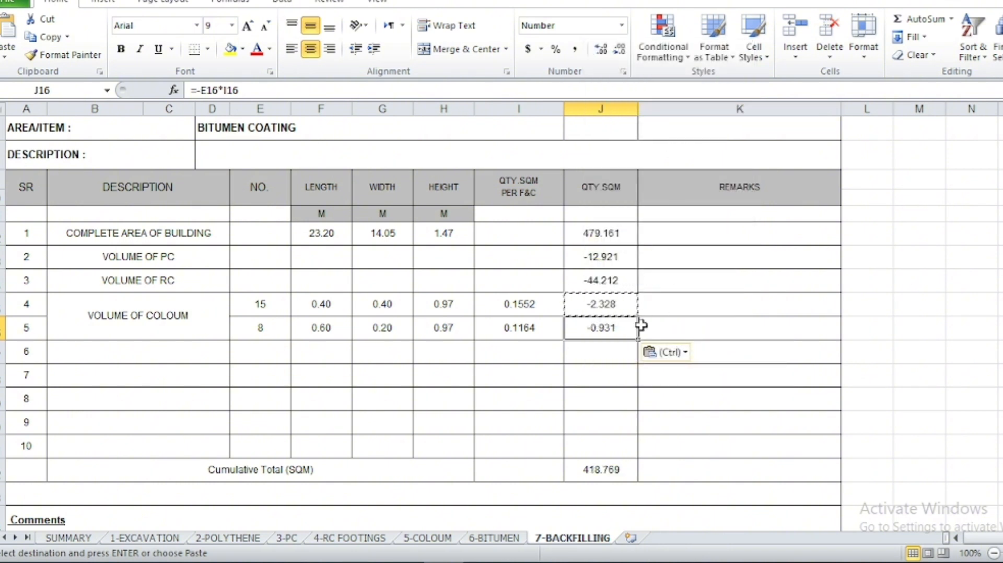
pyautogui.press('Escape')
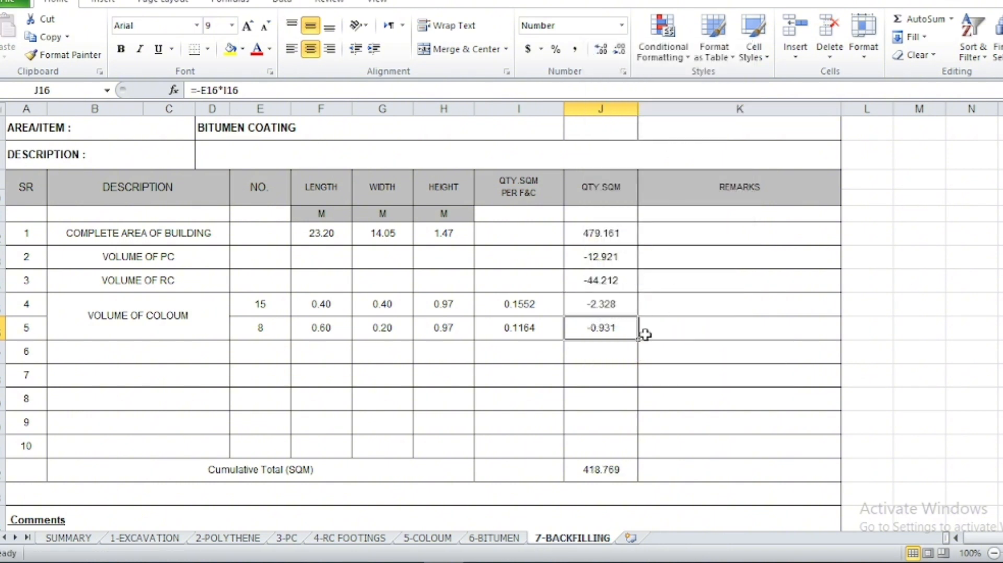
# Inspect the cell range summed by the Cumulative Total formula, leaving the formula as it is
pyautogui.doubleClick(626, 464)
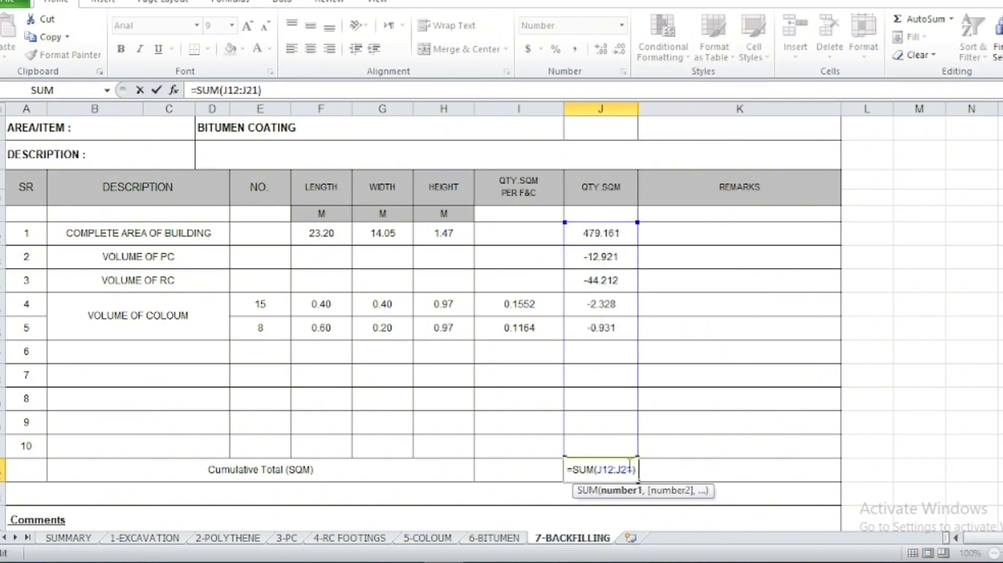
pyautogui.press('Escape')
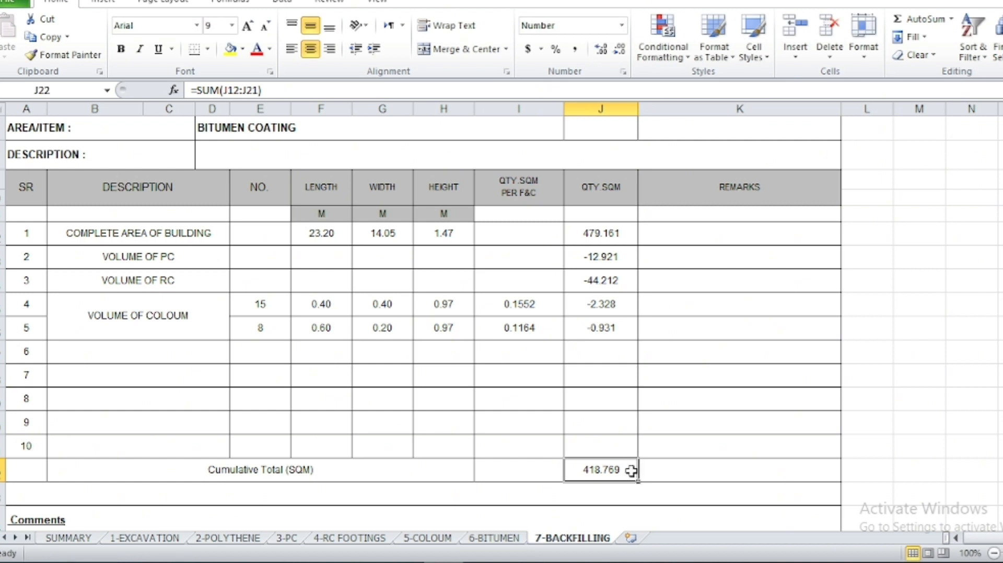
pyautogui.doubleClick(631, 470)
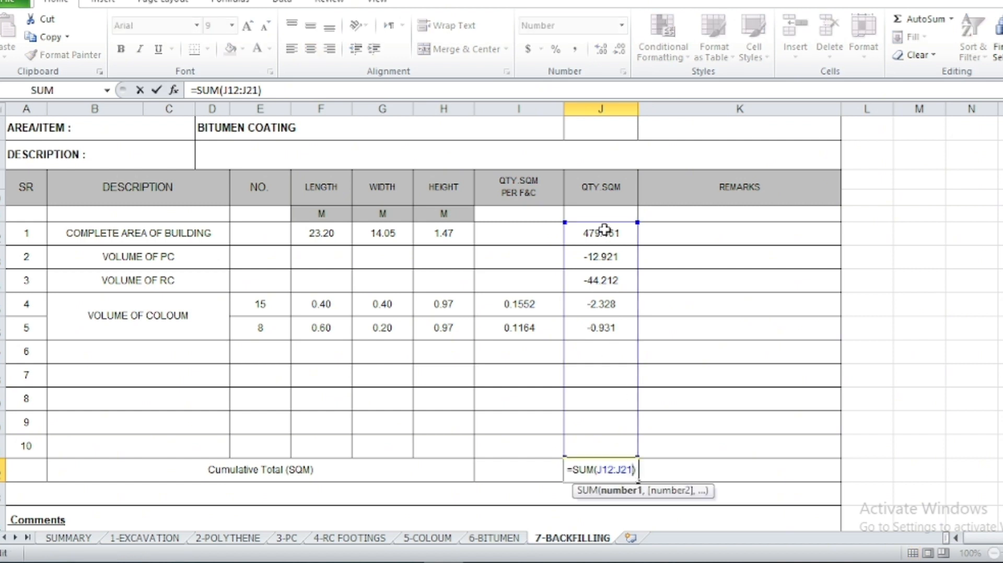
pyautogui.press('Escape')
# Color the negative quantities of items 2 to 5, cells J13 to J16, in red font
pyautogui.moveTo(596, 257); pyautogui.dragTo(595, 329)
pyautogui.click(257, 50)
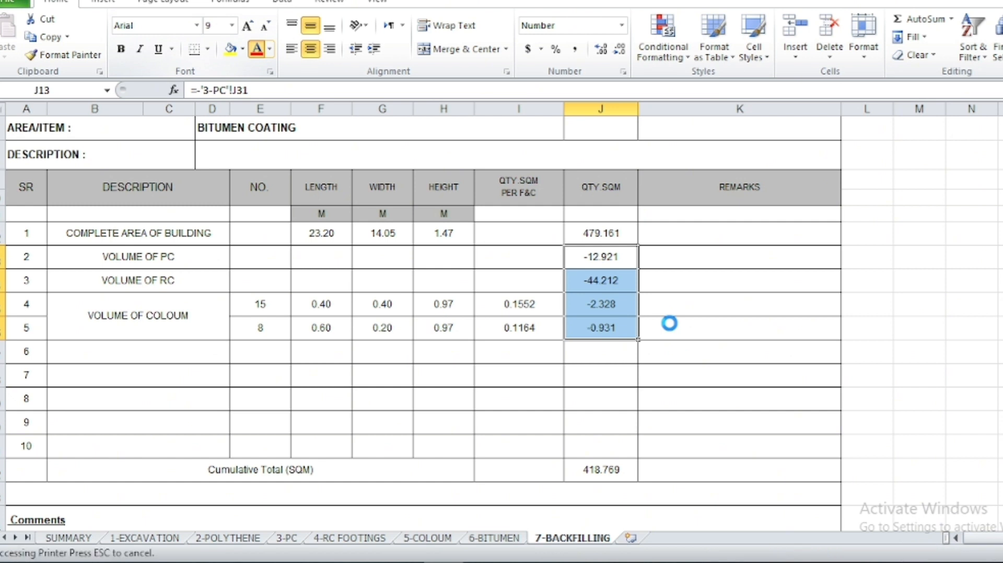
pyautogui.click(665, 312)
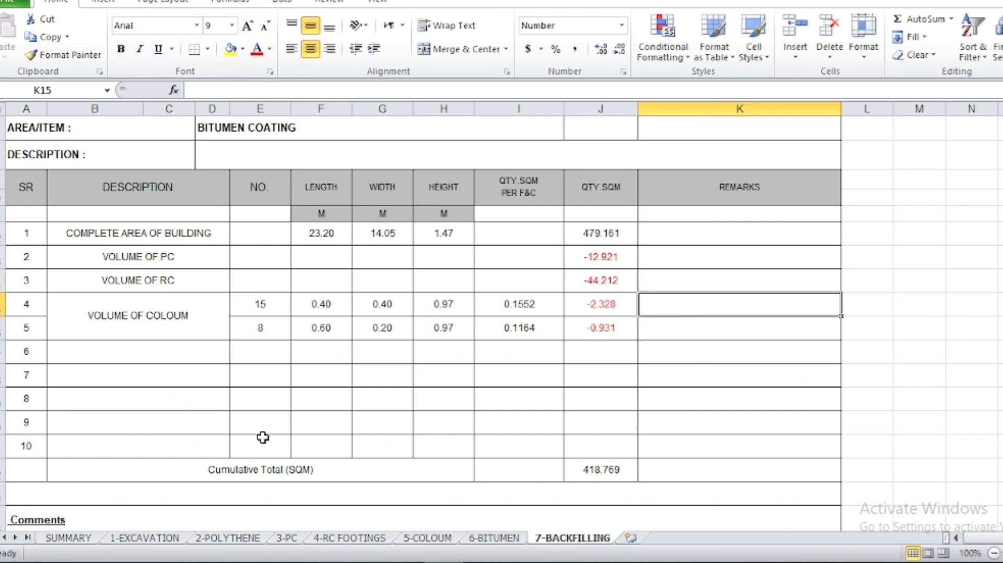
# Enter the remark DEDUCTION for the VOLUME OF PC row
pyautogui.click(727, 257)
pyautogui.write('DEDUCTION')
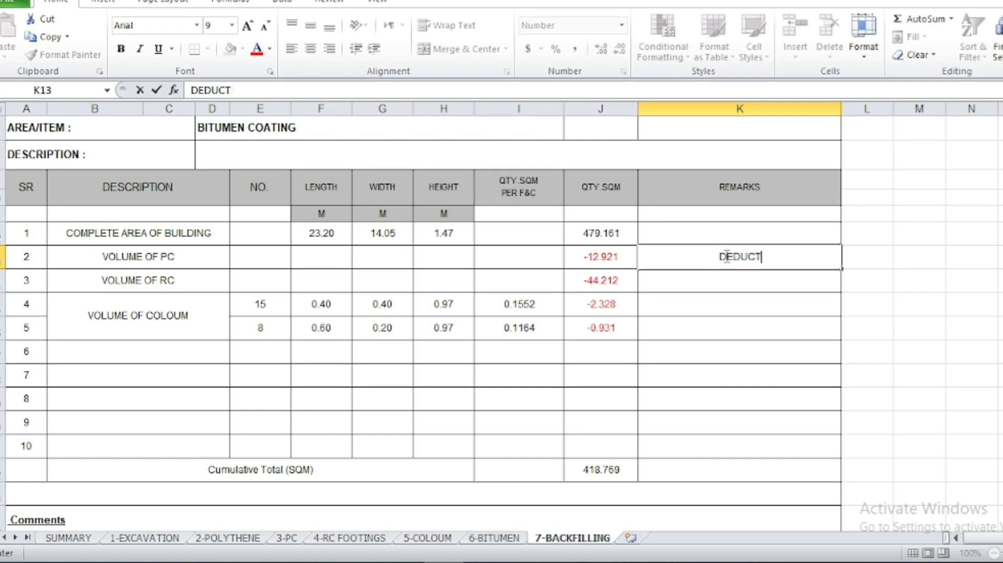